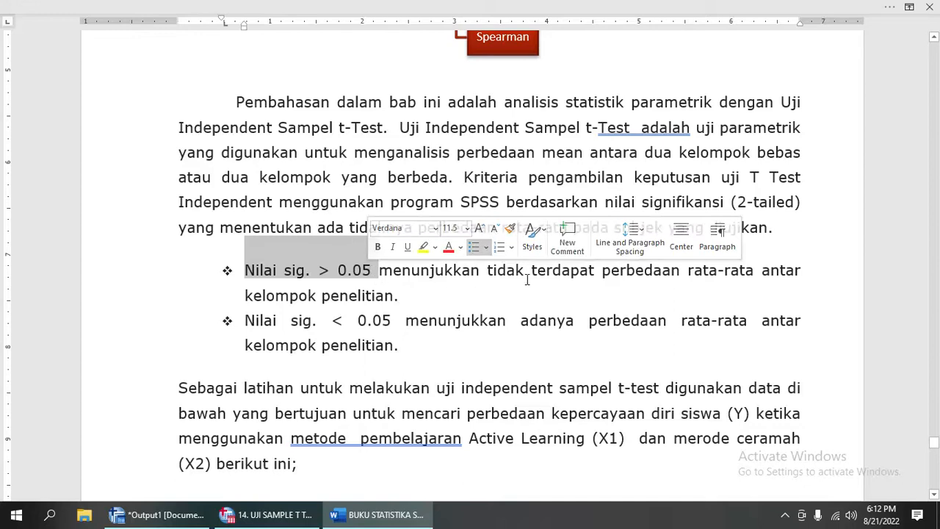
Examine the two decision criteria for significance values above and below 0.05 in the Independent Sample t-Test section
left_click(433, 271)
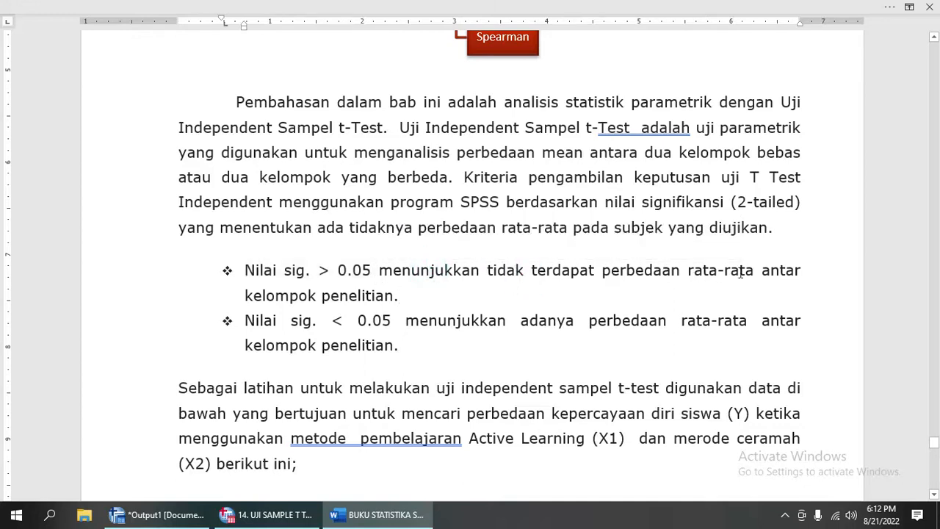
left_click(340, 298)
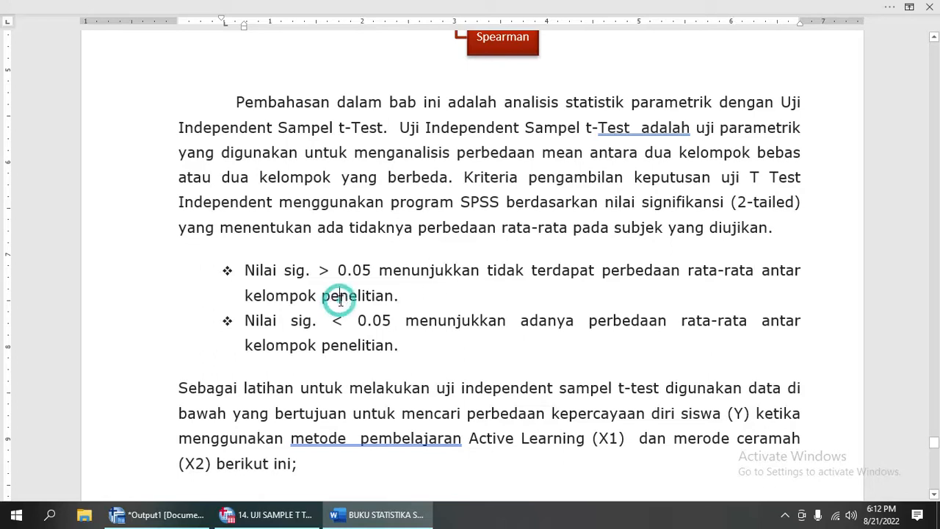
left_click(263, 322)
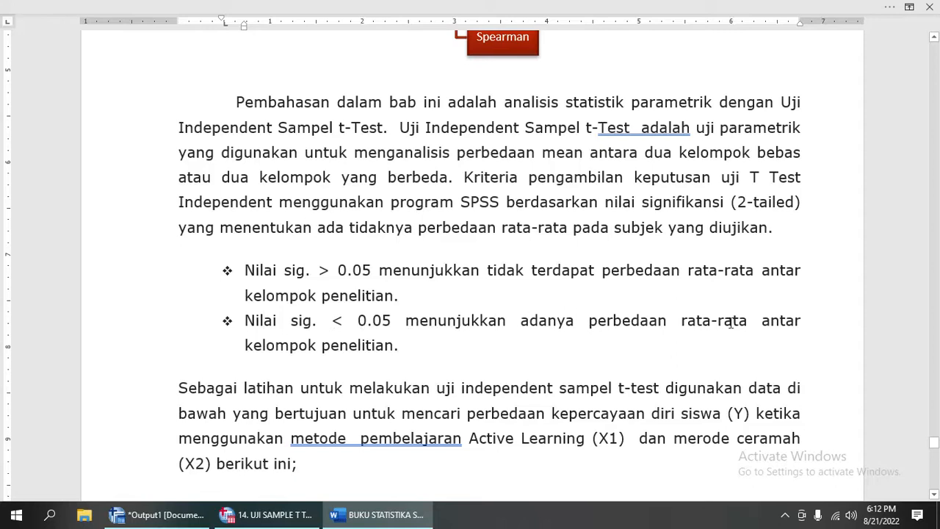
scroll(544, 324, "down", 1)
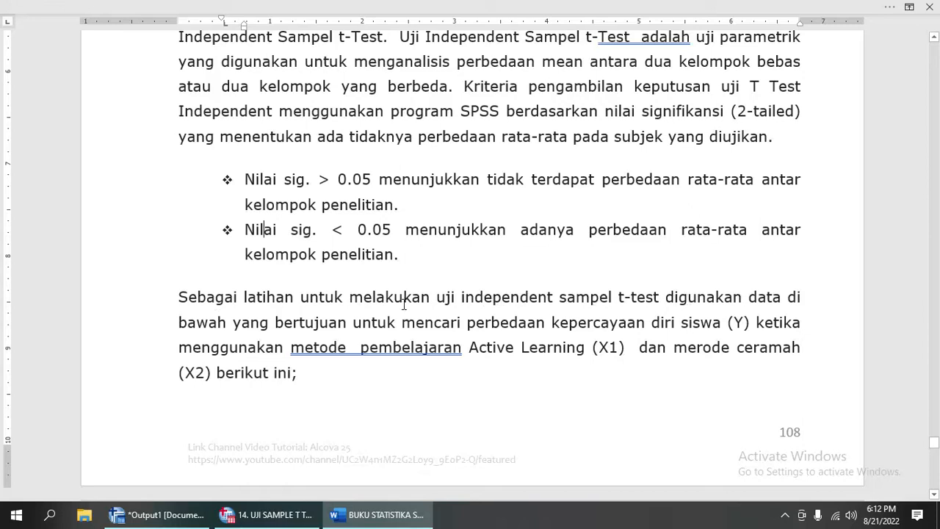
Examine the exercise paragraph for its variables: student self-confidence (Y), Active Learning (X1) and the ceramah method (X2)
scroll(348, 335, "down", 6)
scroll(348, 334, "down", 1)
scroll(349, 335, "up", 5)
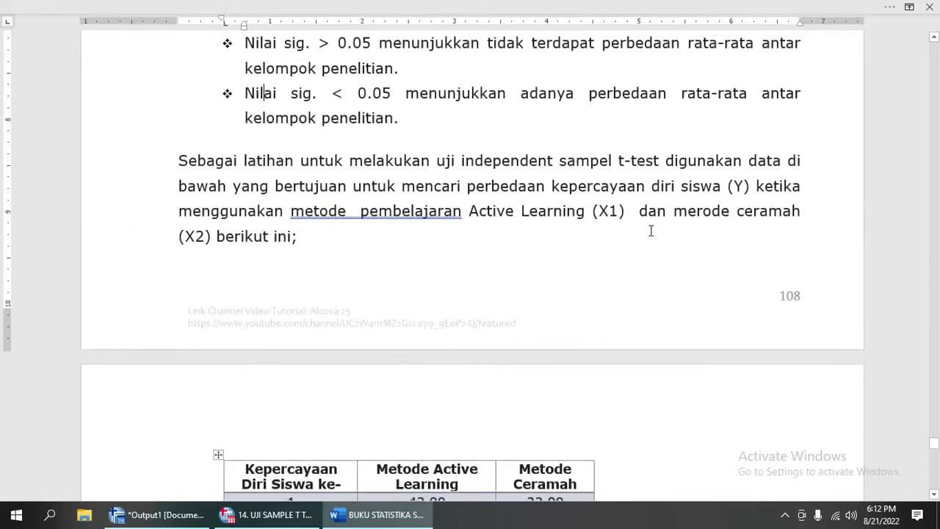
left_click(736, 185)
left_click_drag(598, 211, 610, 211)
left_click_drag(196, 237, 212, 237)
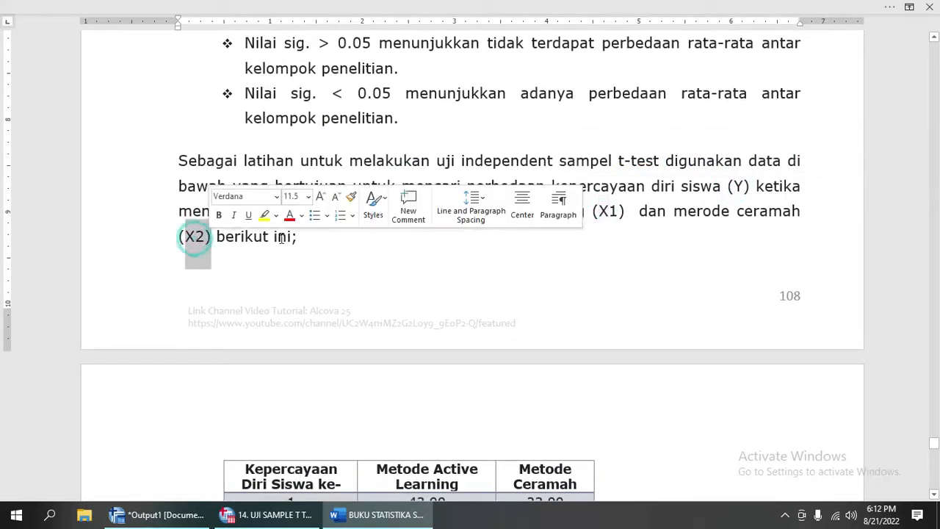
left_click(675, 193)
Match X1 and X2 in the exercise paragraph with the Metode Active Learning and Metode Ceramah headings of the data table
scroll(546, 270, "down", 1)
scroll(547, 271, "down", 3)
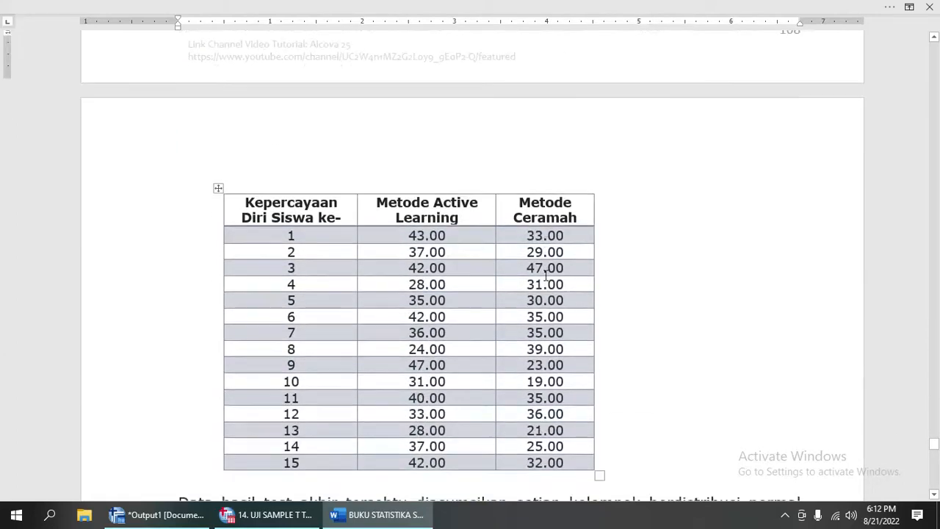
scroll(642, 130, "up", 2)
left_click_drag(600, 82, 618, 82)
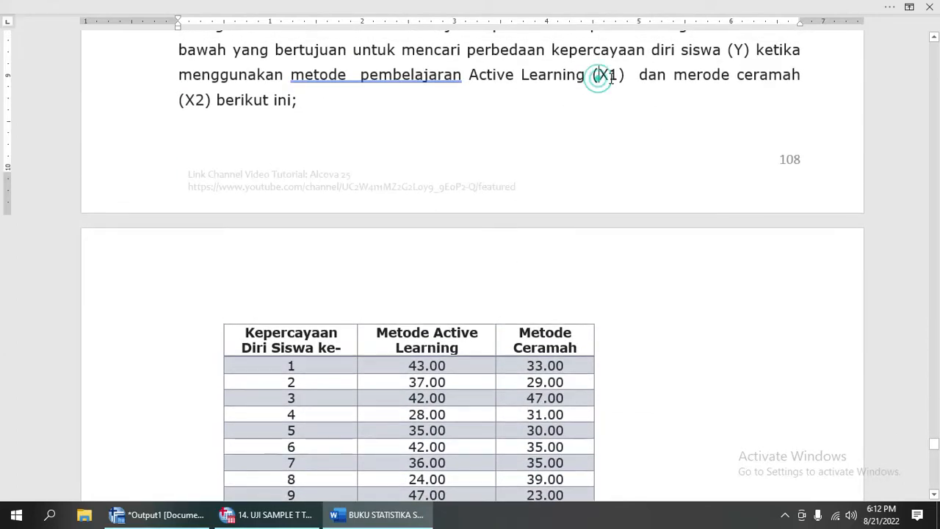
left_click_drag(186, 100, 207, 100)
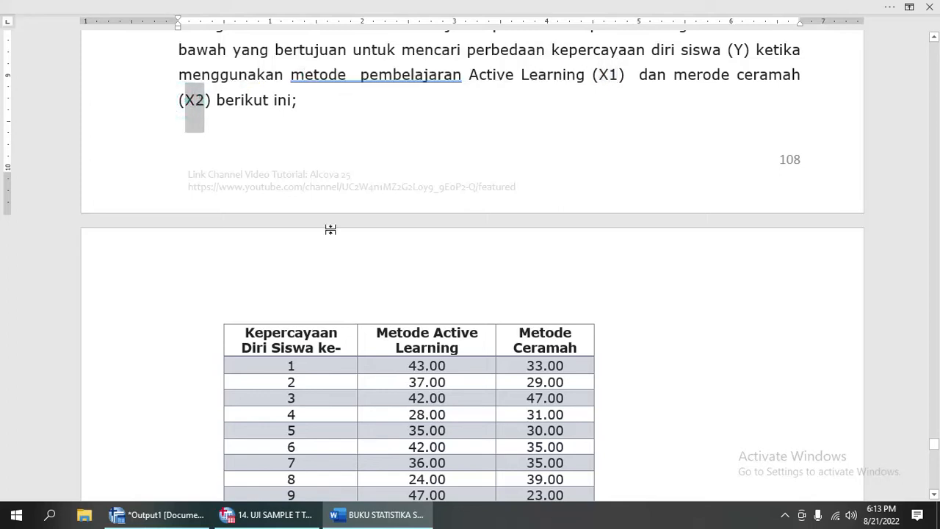
left_click_drag(377, 332, 453, 348)
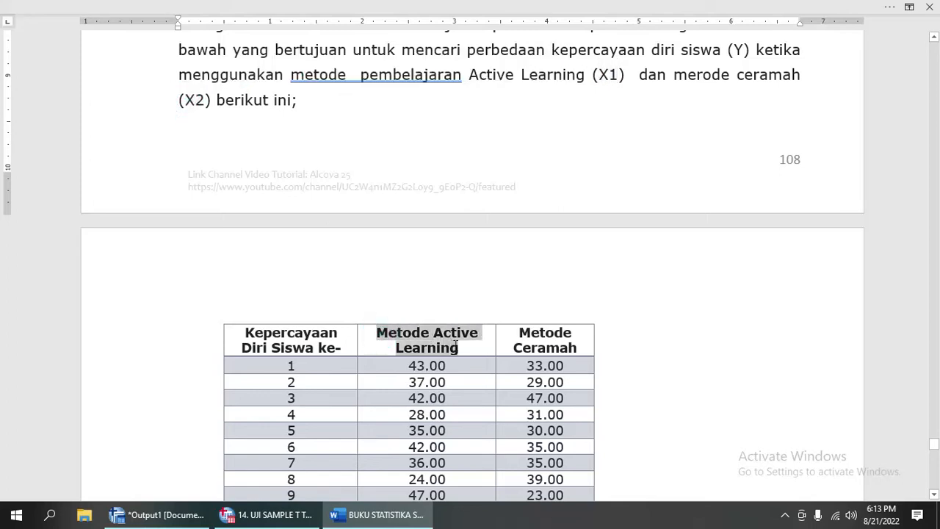
left_click_drag(518, 335, 573, 340)
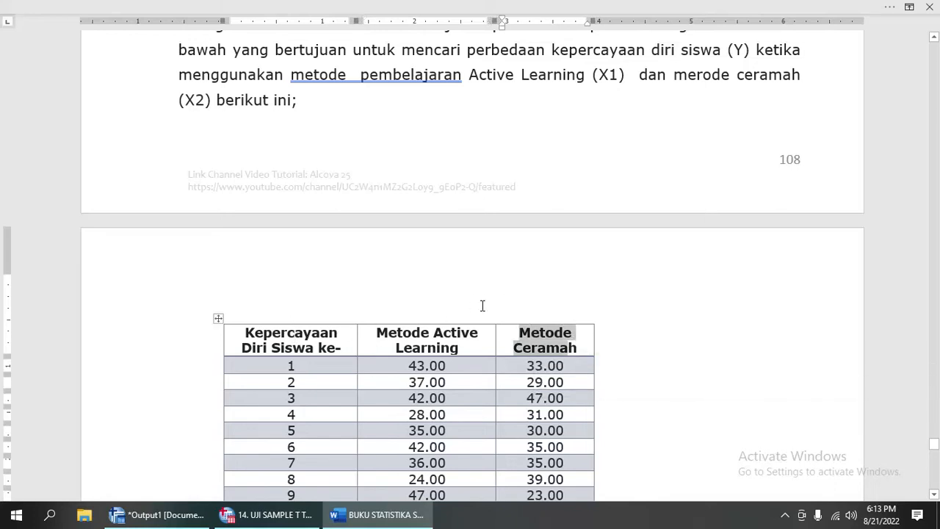
Review the table's header row, comparing the Kepercayaan Diri Siswa column with the two teaching-method columns
left_click(445, 336)
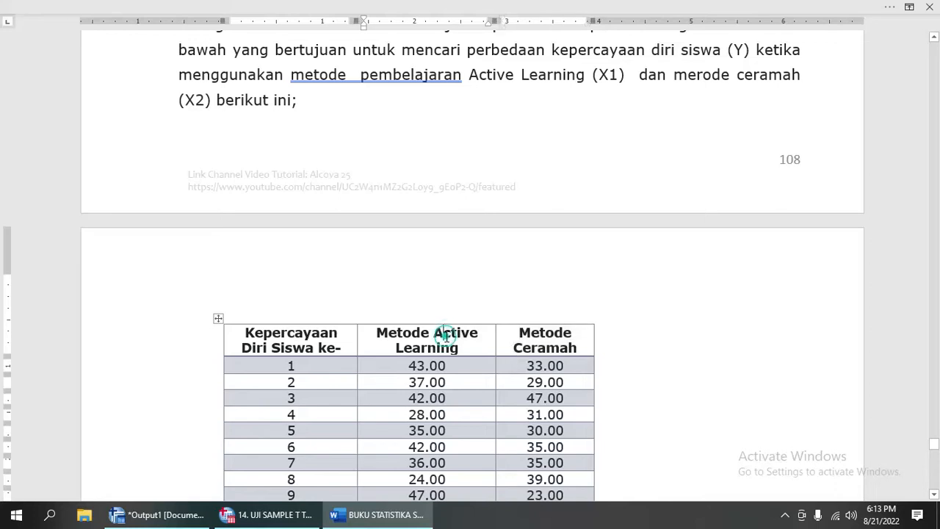
left_click(316, 338)
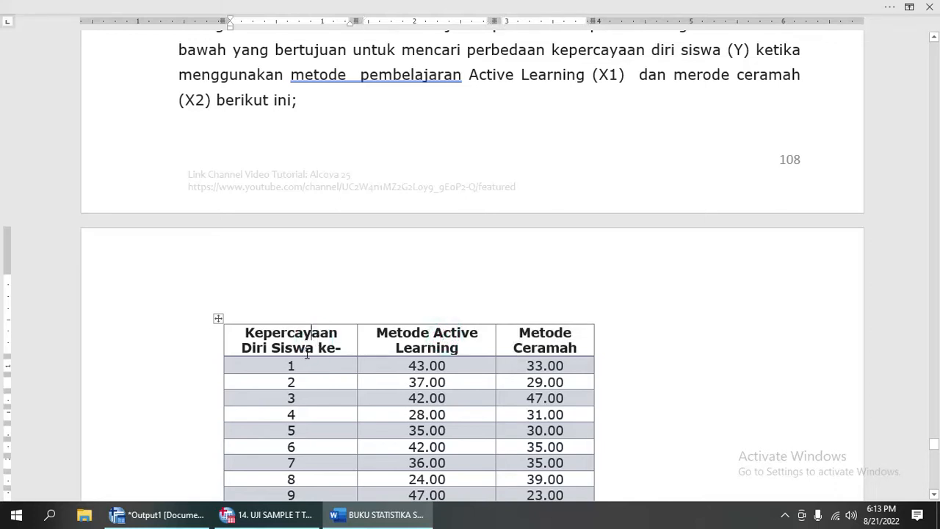
left_click_drag(426, 332, 428, 364)
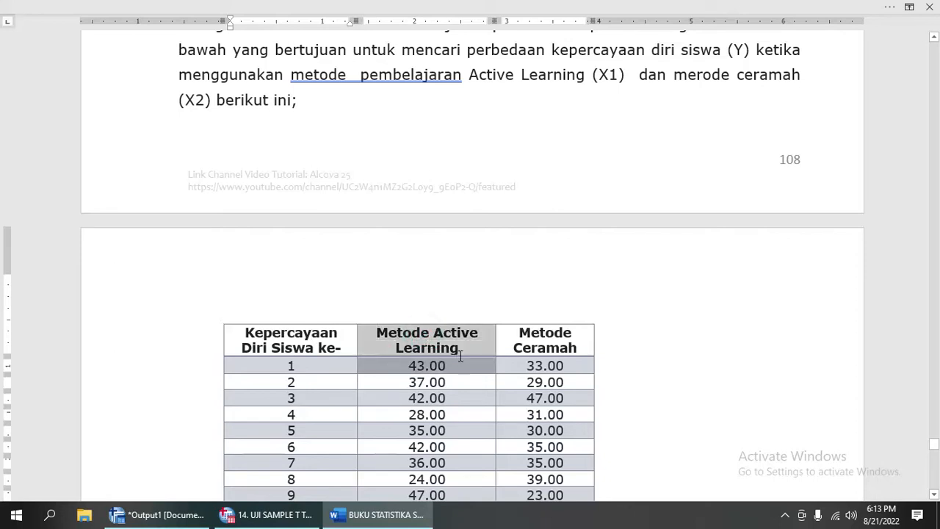
left_click(525, 340)
left_click_drag(520, 332, 567, 352)
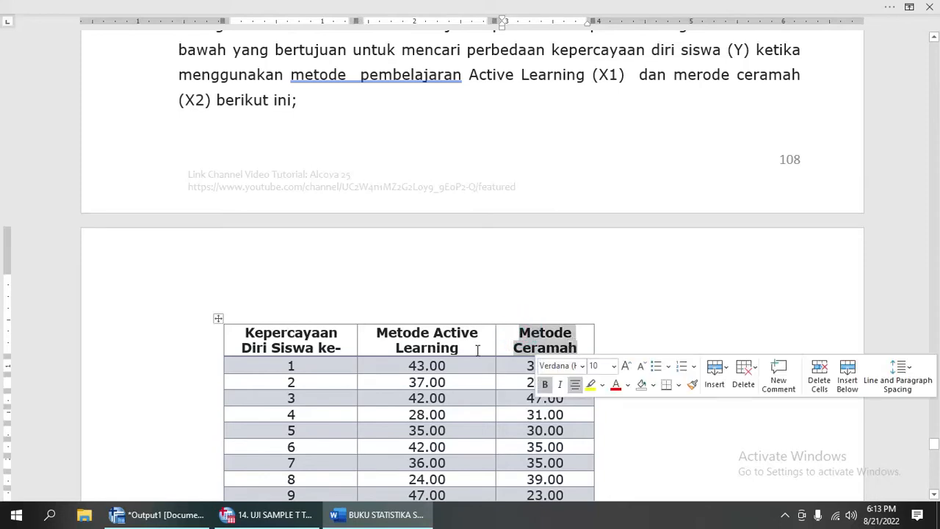
Examine the scores of all 15 students in the Metode Active Learning and Metode Ceramah columns
scroll(449, 351, "down", 4)
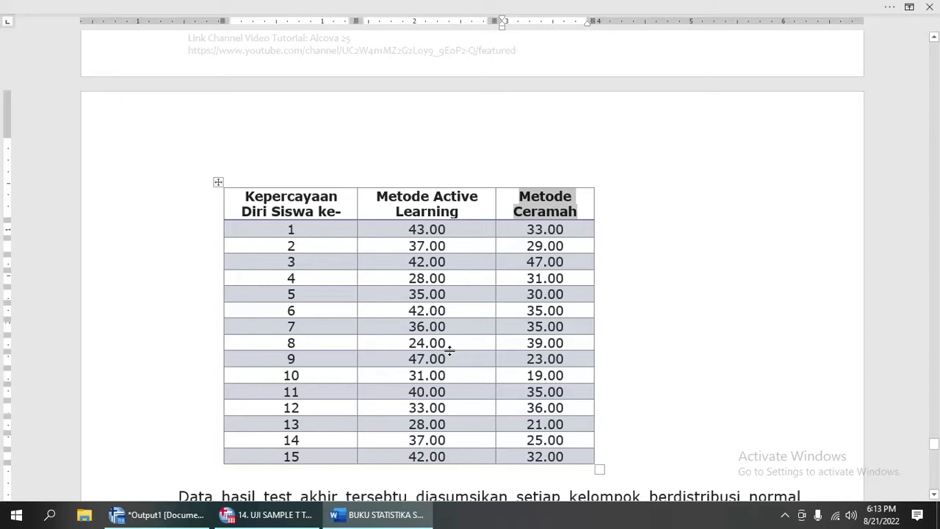
scroll(449, 351, "down", 1)
left_click_drag(430, 184, 428, 410)
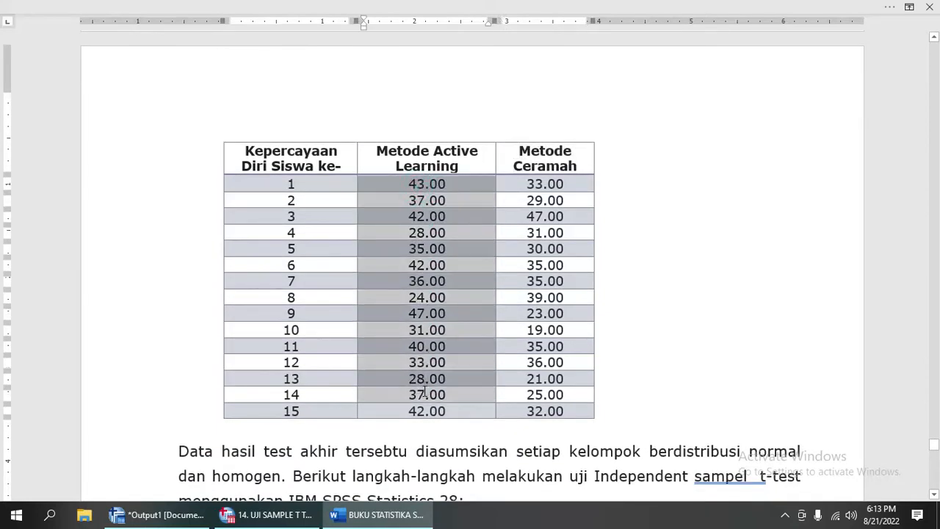
left_click_drag(528, 183, 541, 409)
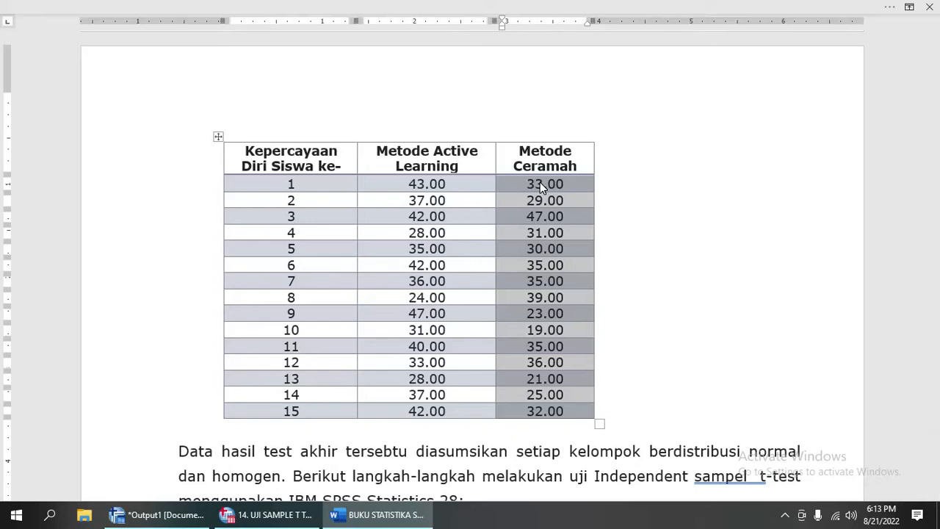
left_click(426, 188)
left_click(549, 185)
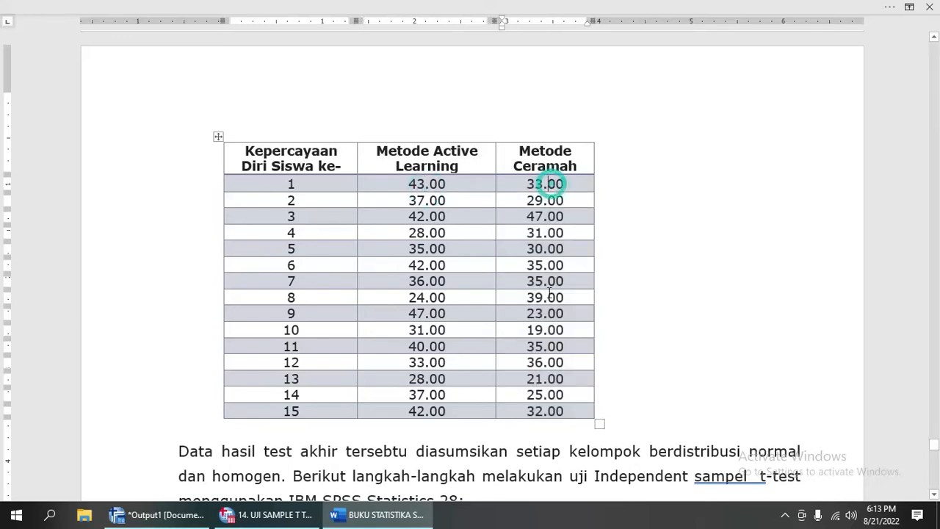
scroll(549, 314, "down", 3)
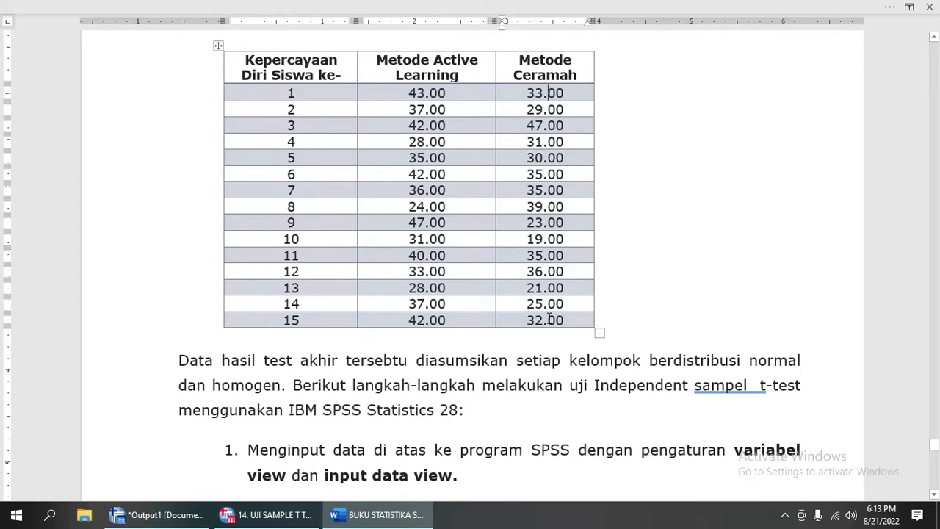
scroll(549, 317, "up", 3)
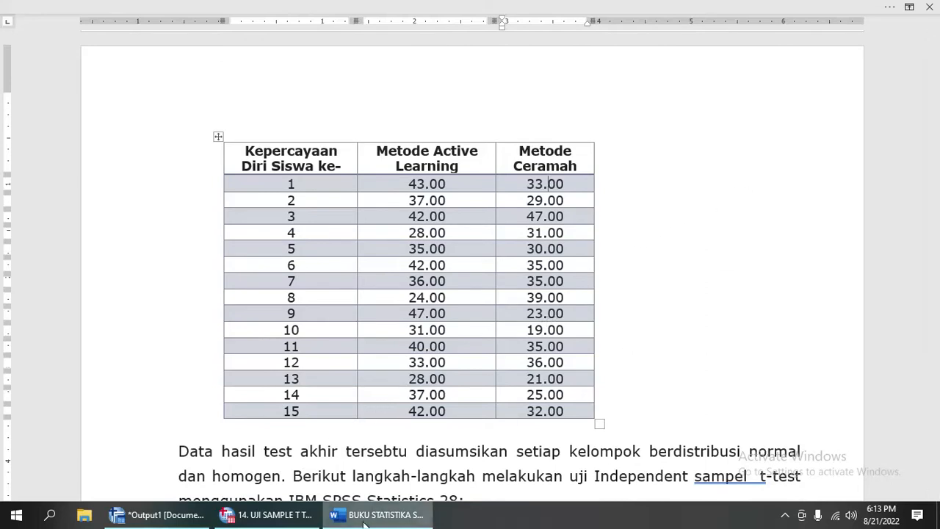
Switch to the SPSS Data Editor, show the variable definitions and widen the Name column to fit the full variable names
left_click(365, 522)
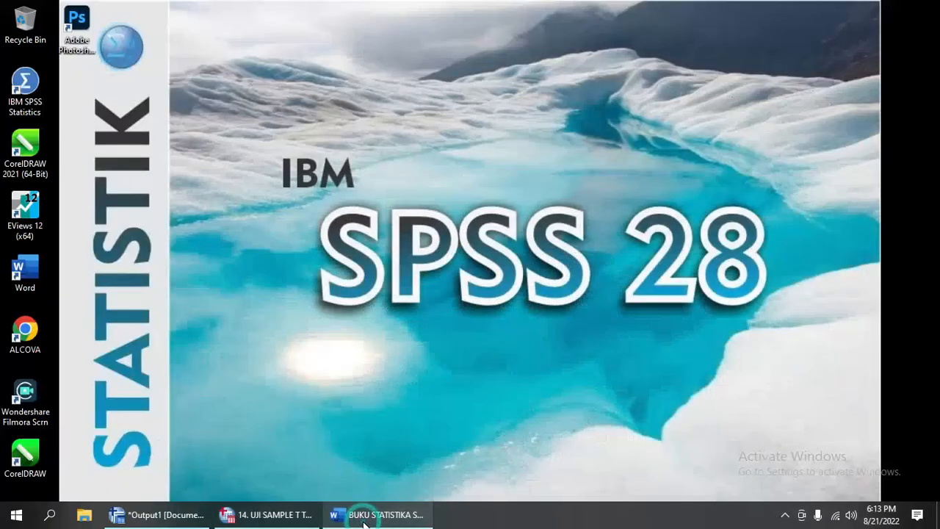
left_click(279, 520)
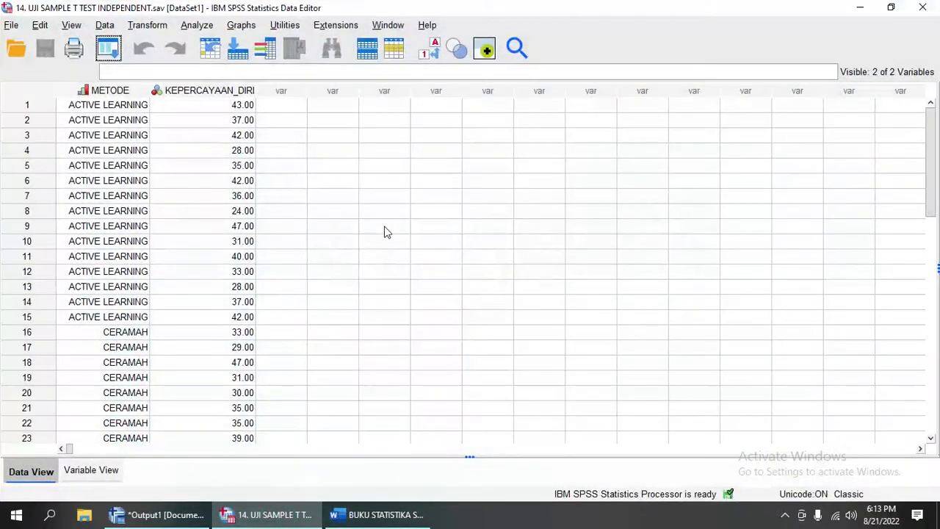
left_click(91, 470)
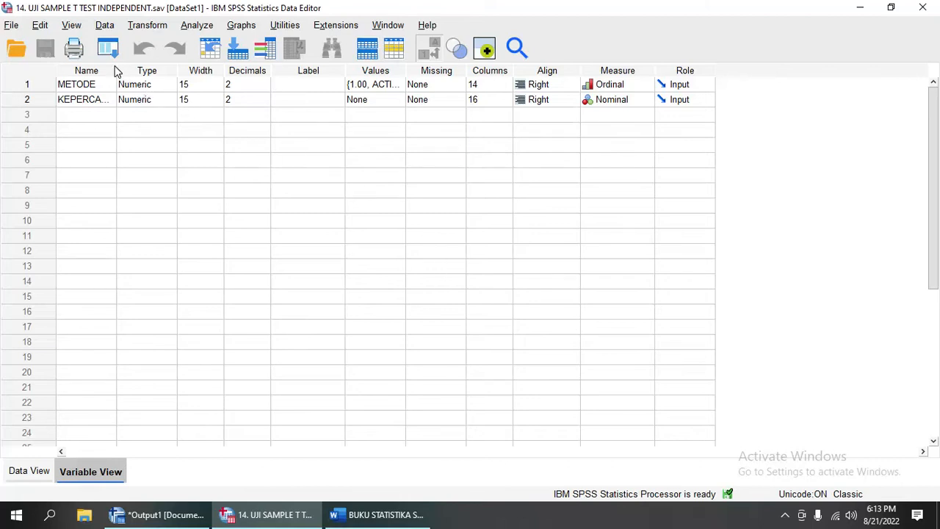
left_click_drag(115, 66, 154, 68)
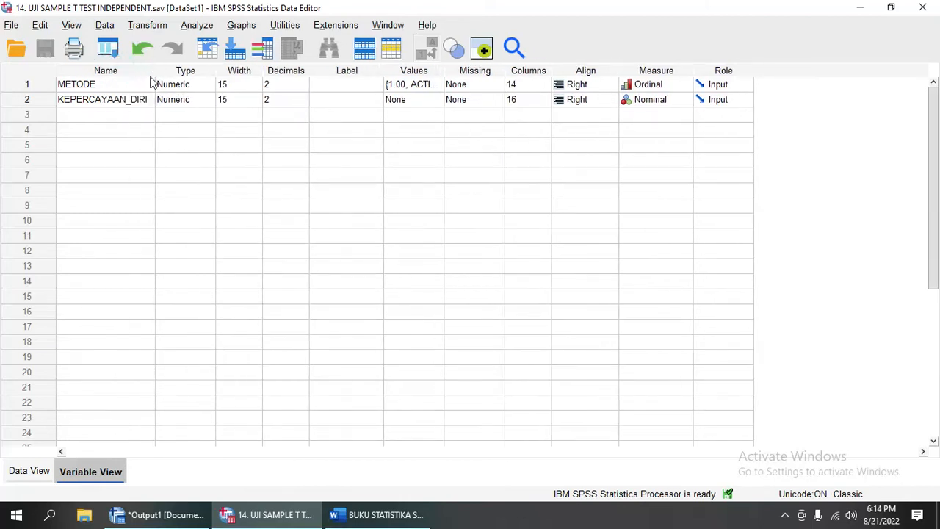
Inspect the value labels defined for METODE, close them unchanged, and check the KEPERCAYAAN_DIRI variable name
left_click(117, 86)
left_click(424, 87)
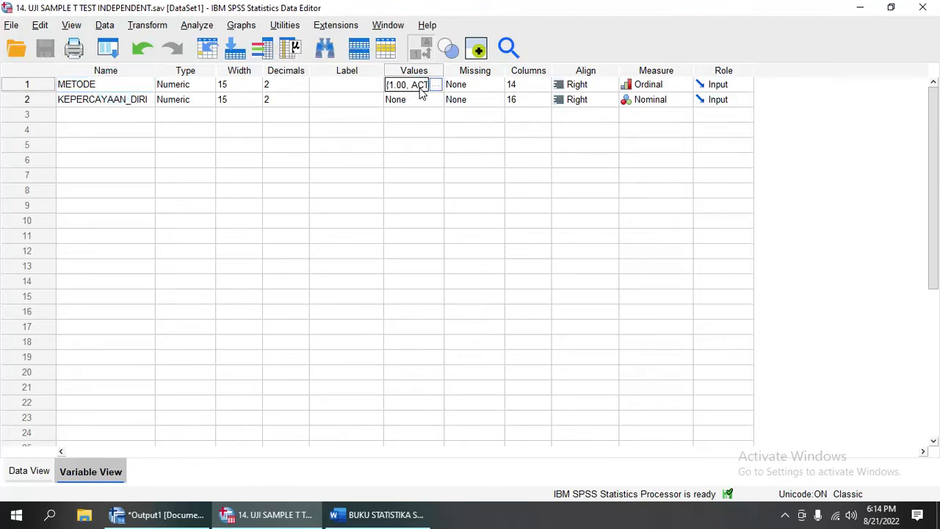
left_click(435, 85)
left_click_drag(409, 166, 496, 131)
left_click(513, 215)
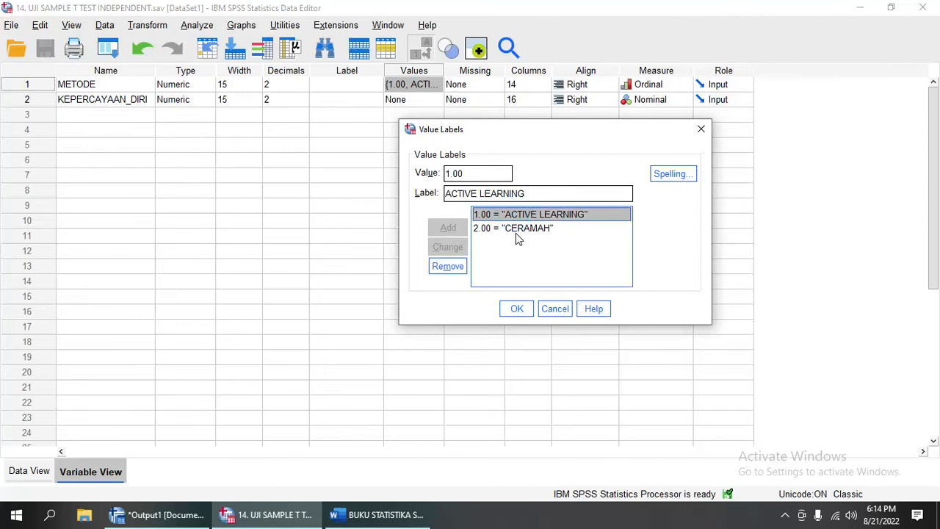
left_click(515, 228)
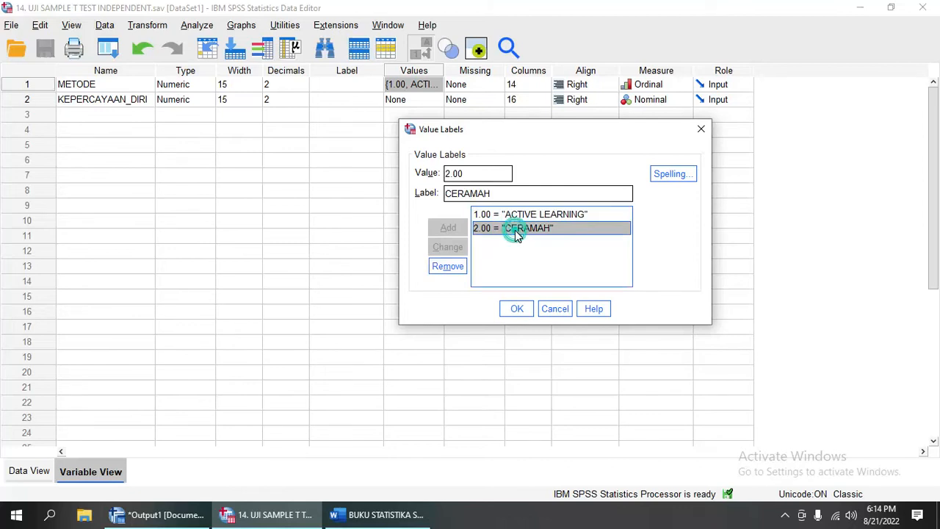
left_click(701, 129)
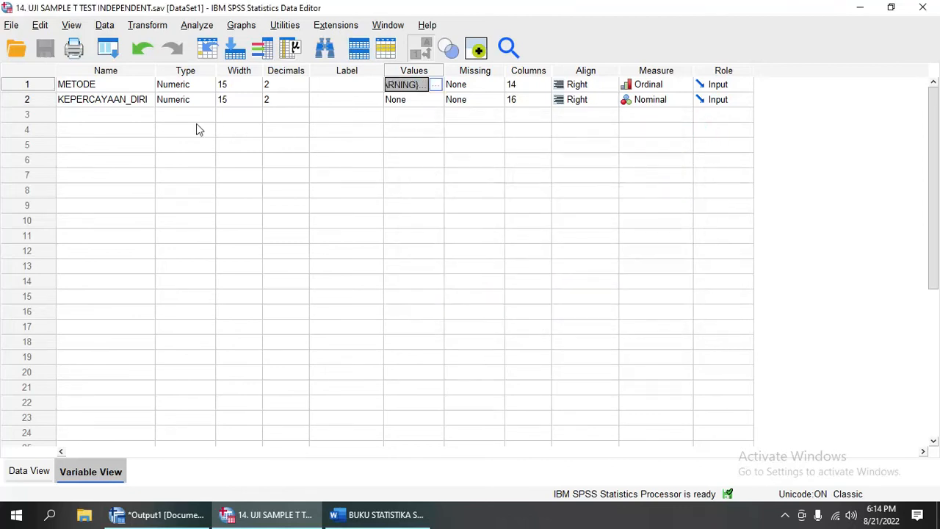
left_click(126, 101)
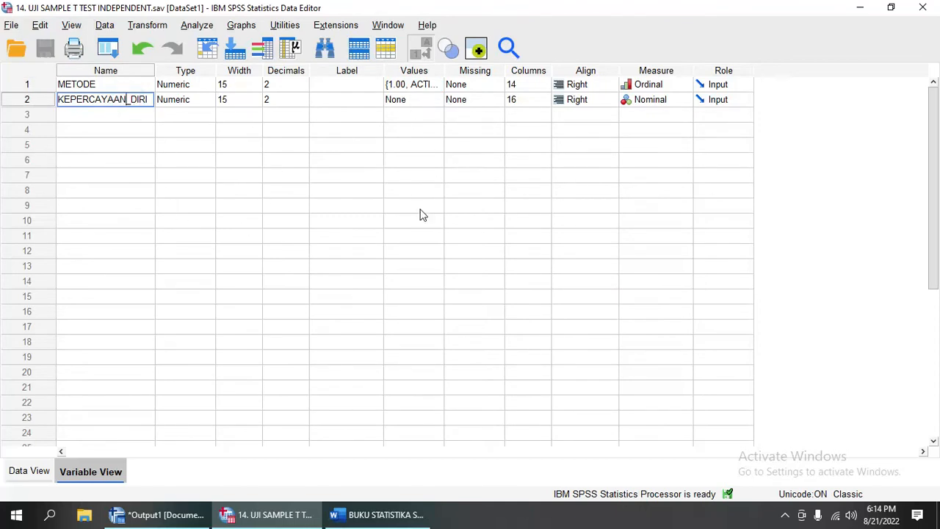
Show the SPSS data rows, return to the Word document and highlight the Active Learning and Ceramah score columns in turn
left_click(30, 471)
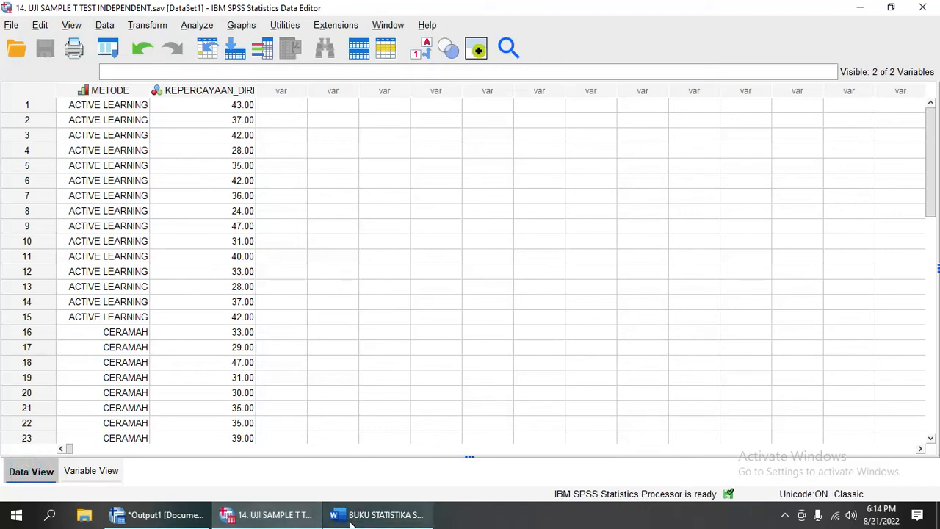
left_click(378, 514)
left_click_drag(412, 190, 420, 407)
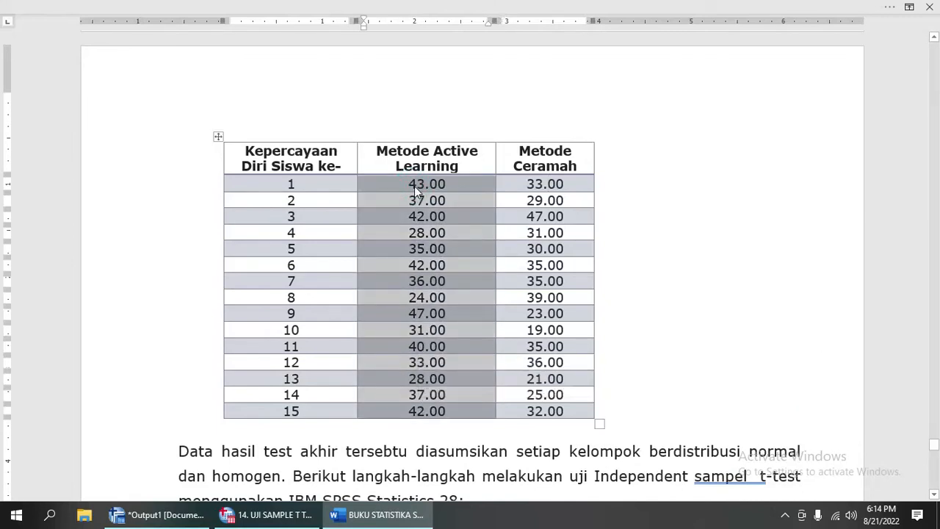
left_click(409, 329)
left_click_drag(537, 199, 536, 408)
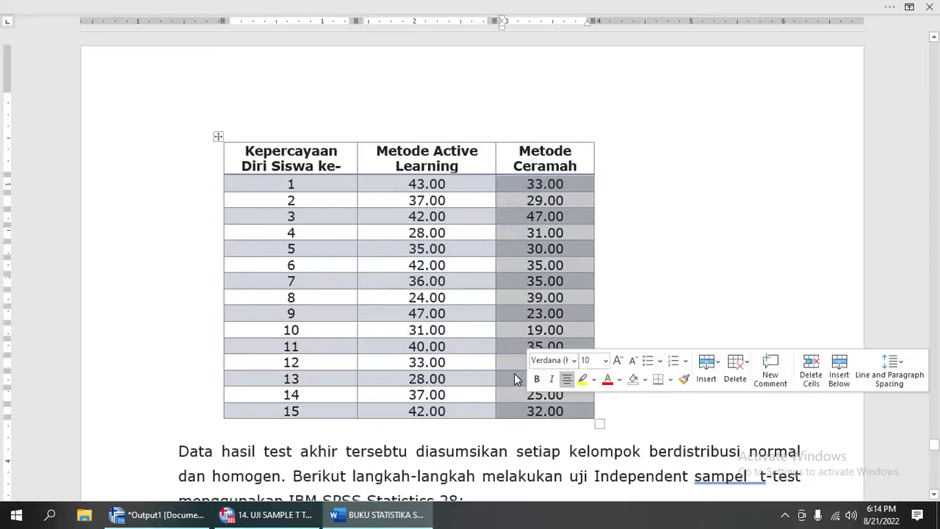
Switch to the SPSS Data Editor and check the KEPERCAYAAN_DIRI scores entered for the ACTIVE LEARNING cases
left_click(253, 518)
left_click(128, 108)
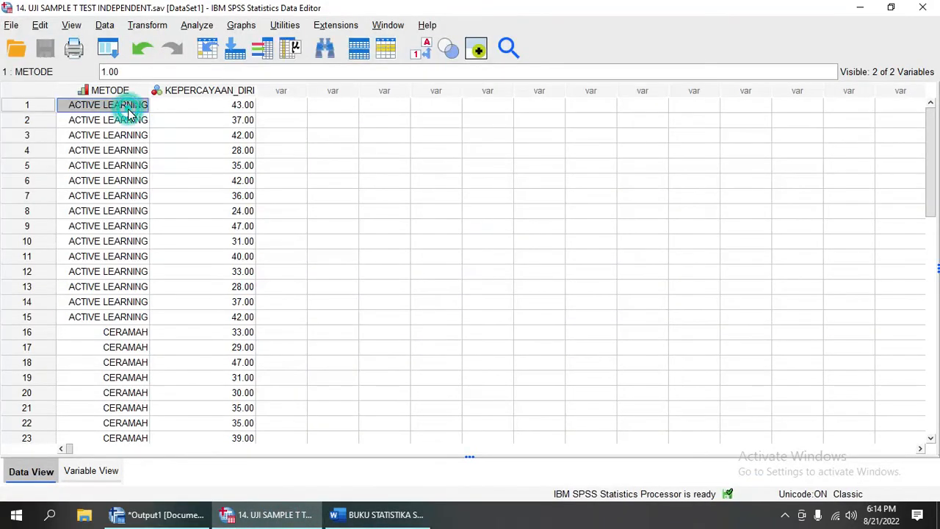
left_click_drag(239, 105, 244, 314)
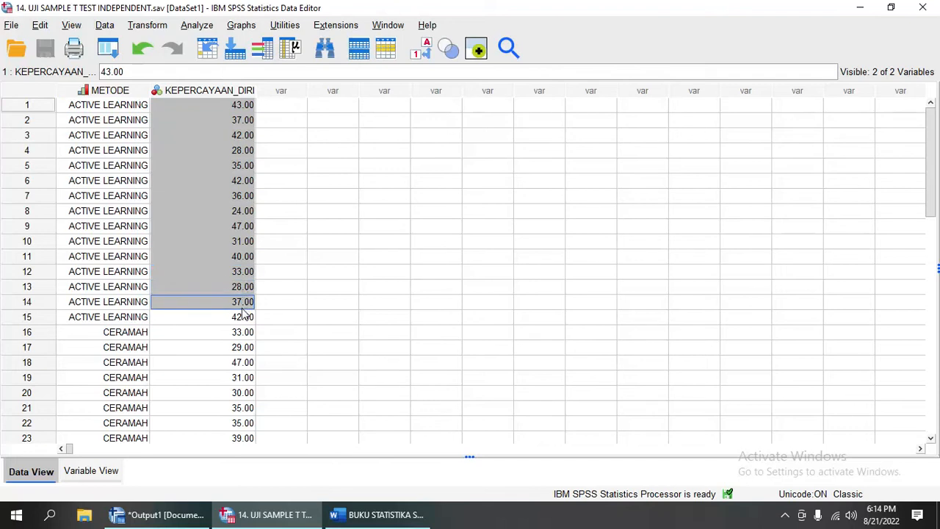
Turn off value labels to show the numeric METODE codes and highlight the cases coded 1 and 2 in turn
left_click(71, 25)
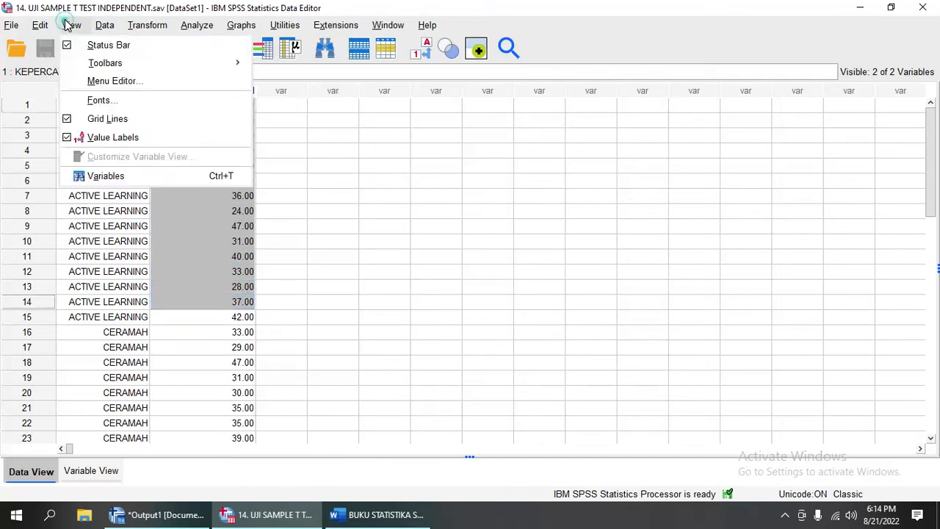
left_click(85, 137)
left_click(363, 139)
left_click_drag(145, 109, 135, 312)
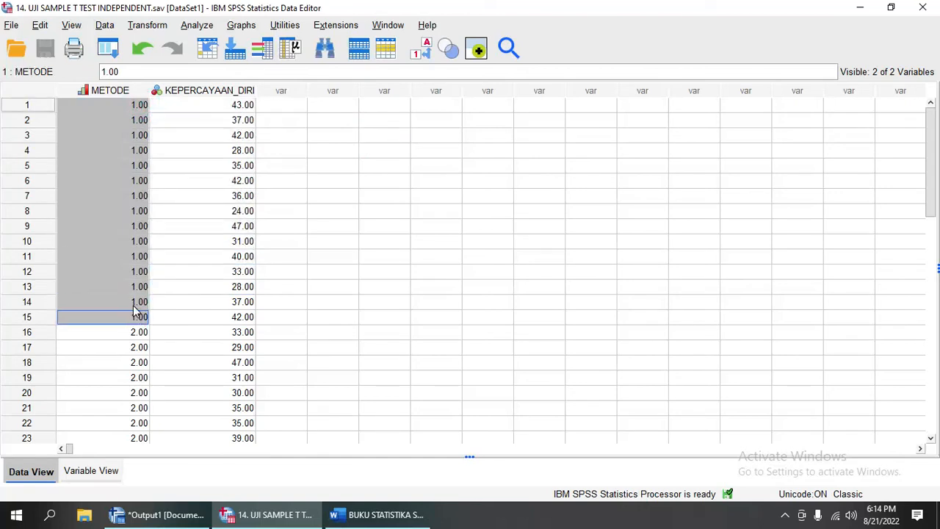
scroll(139, 331, "down", 1)
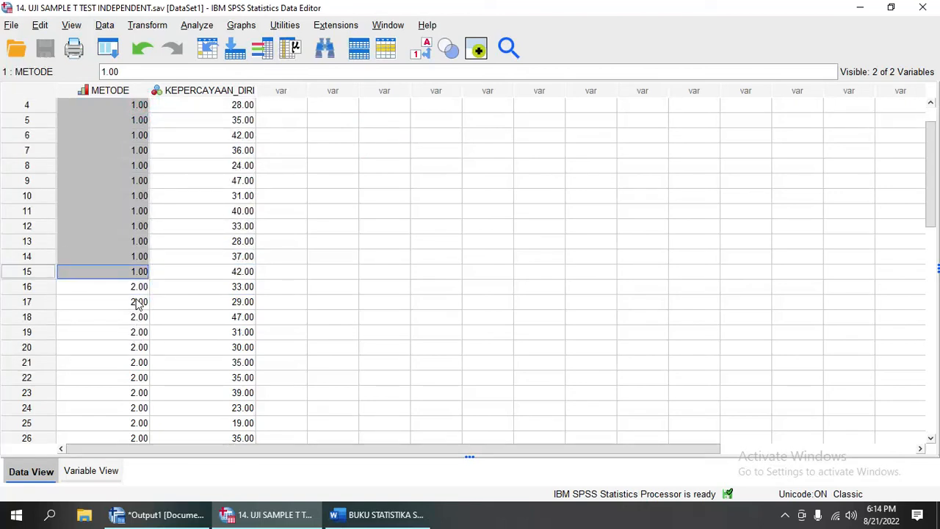
scroll(139, 302, "down", 2)
left_click_drag(136, 198, 130, 409)
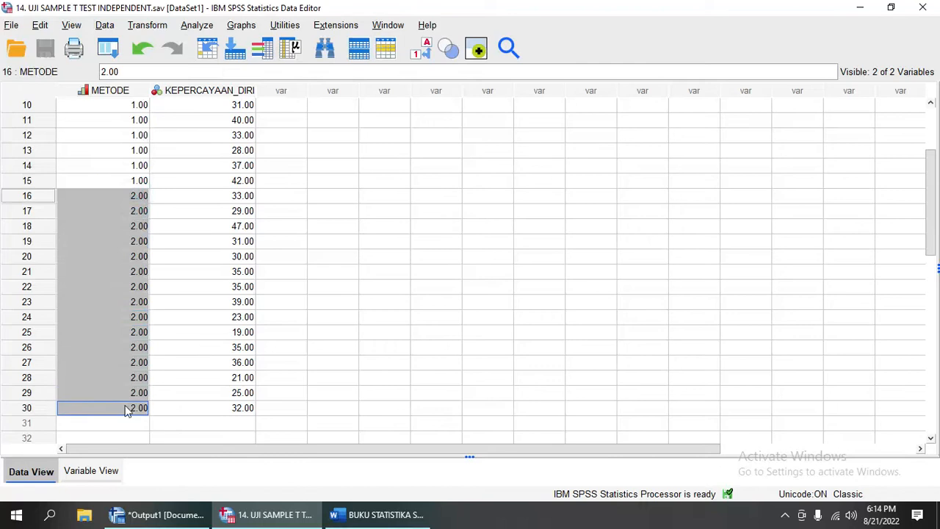
scroll(328, 300, "up", 3)
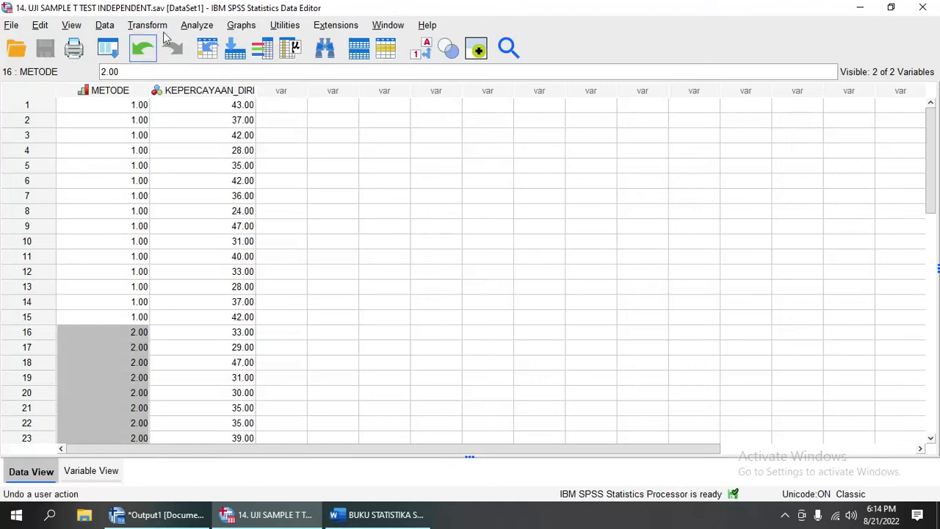
Set up an Independent-Samples T Test with KEPERCAYAAN_DIRI as the test variable and METODE as the grouping variable
left_click(193, 25)
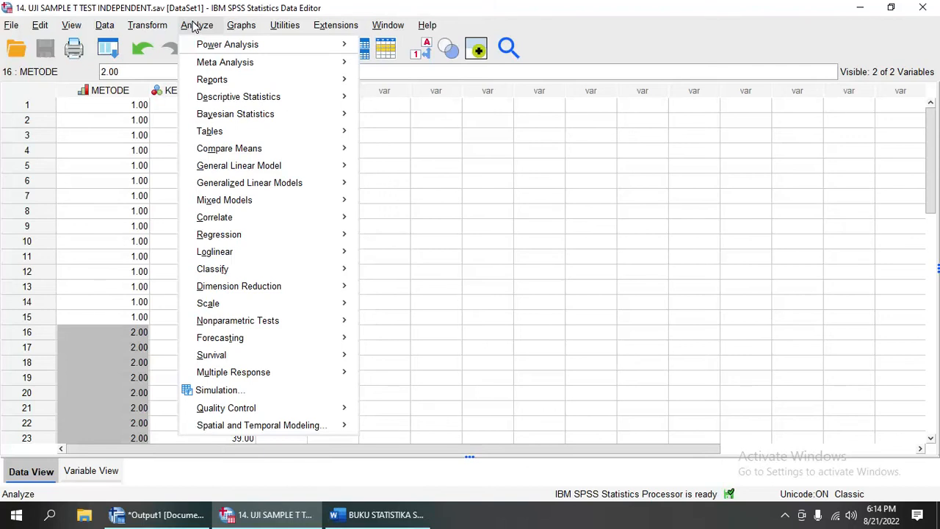
mouse_move(264, 153)
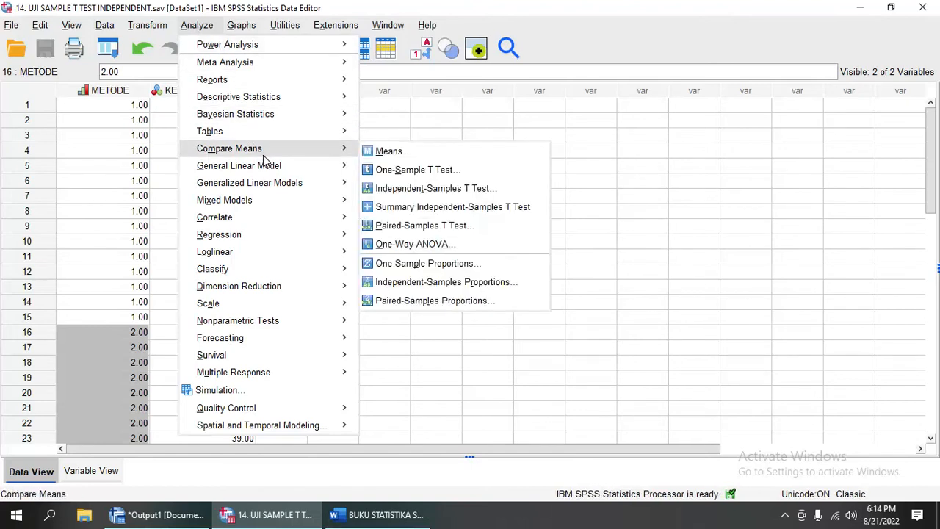
left_click(426, 194)
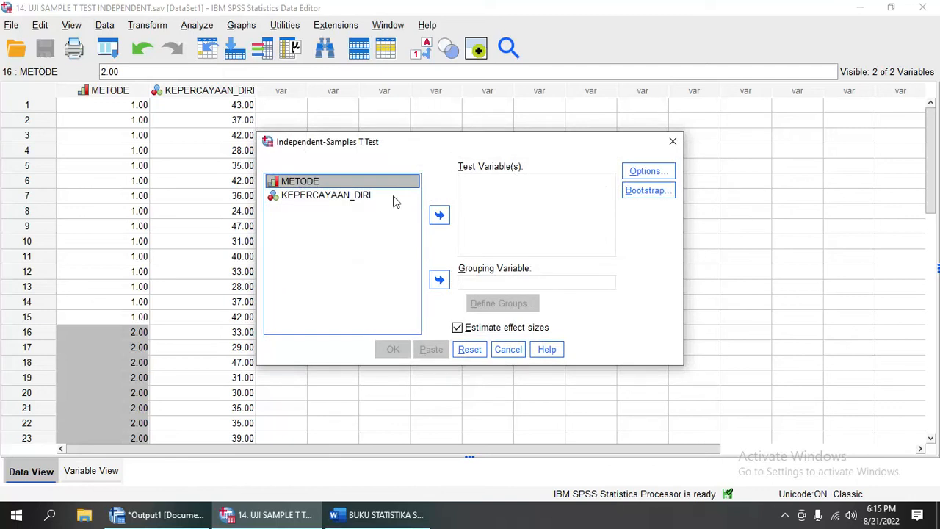
left_click(338, 196)
left_click(439, 215)
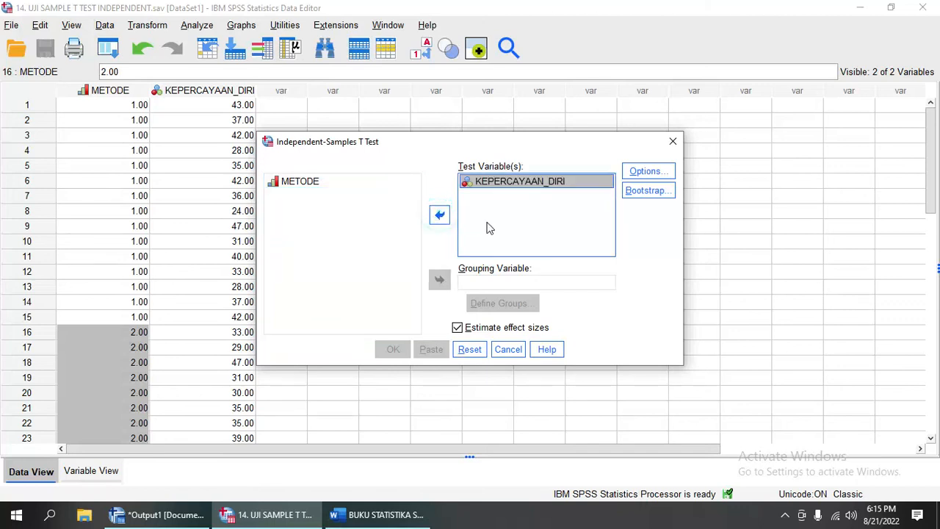
left_click(310, 182)
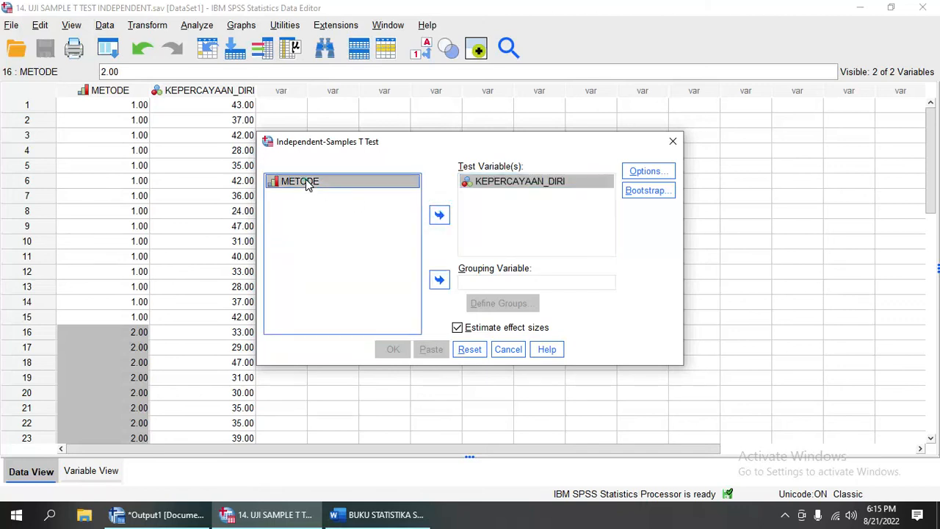
left_click(439, 280)
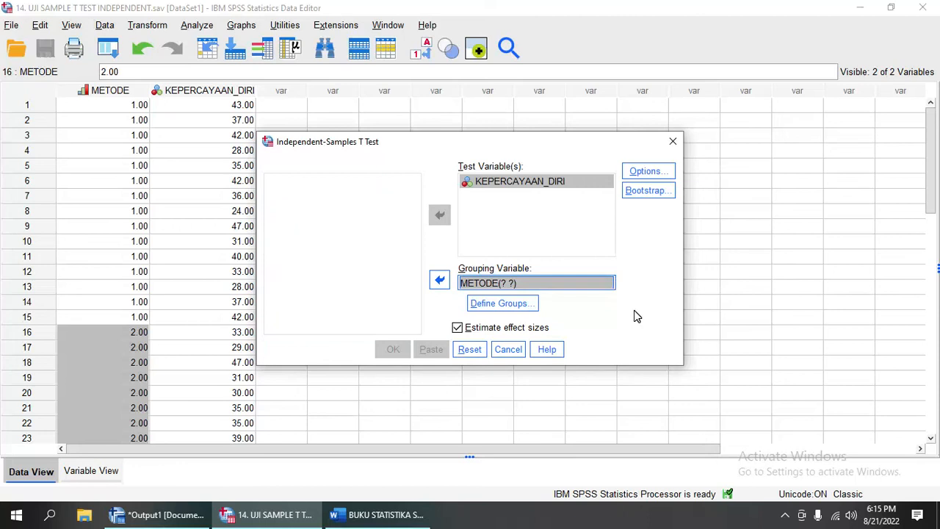
left_click(639, 246)
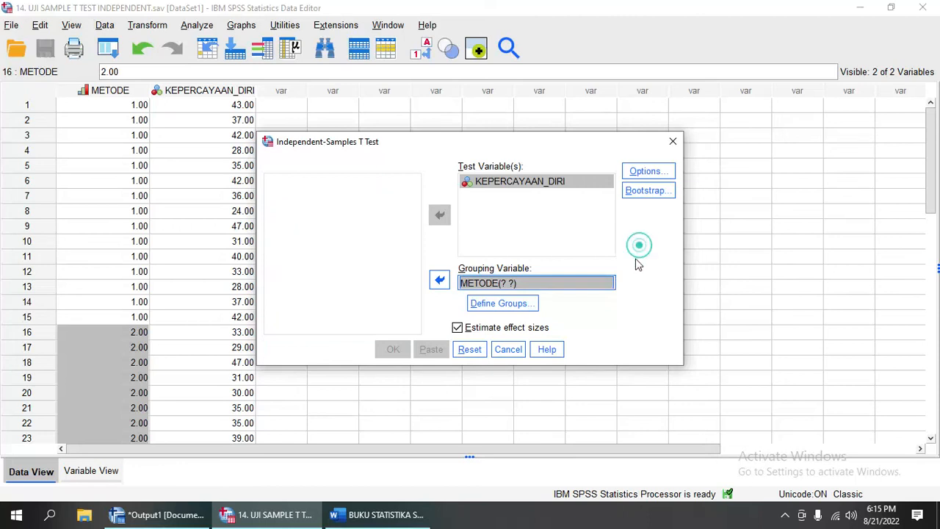
Define the METODE groups with the specified values 1 and 2 and run the t-test
left_click(524, 309)
left_click_drag(477, 198, 722, 199)
double_click(709, 232)
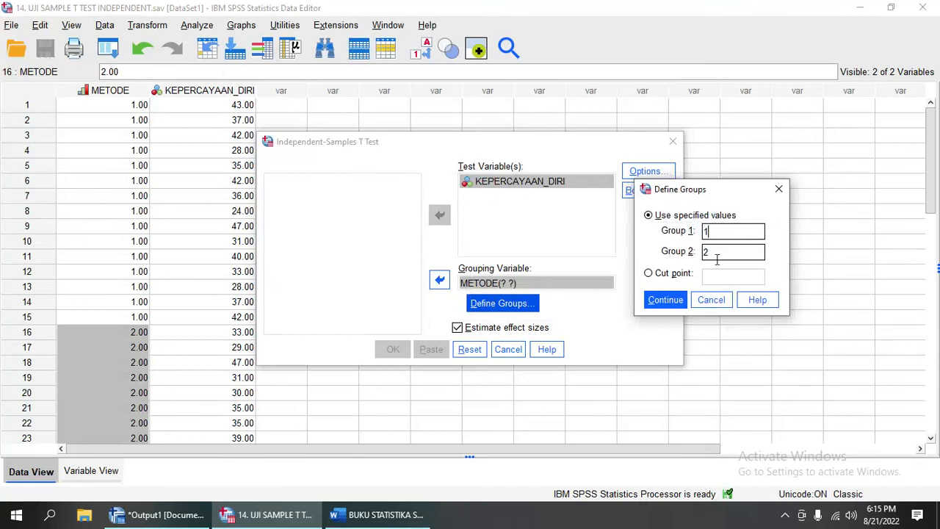
key("BackSpace")
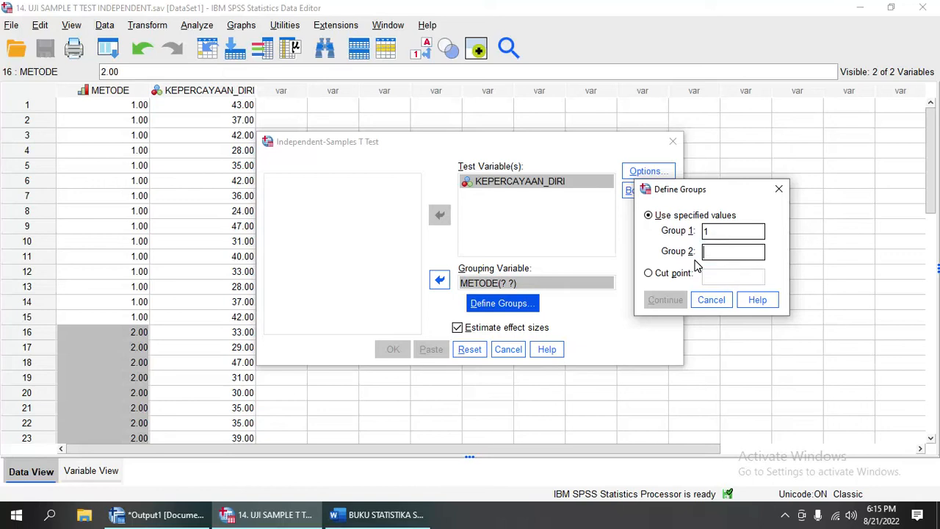
type("2")
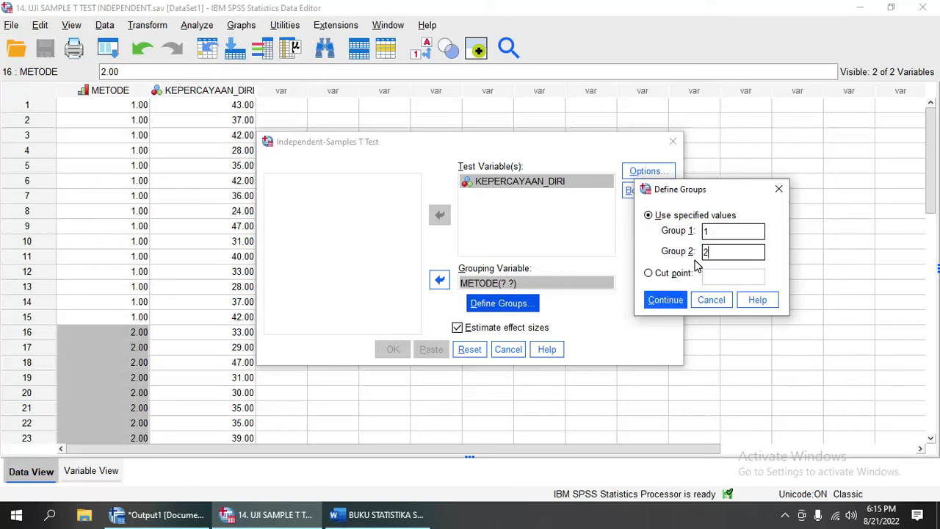
left_click(666, 300)
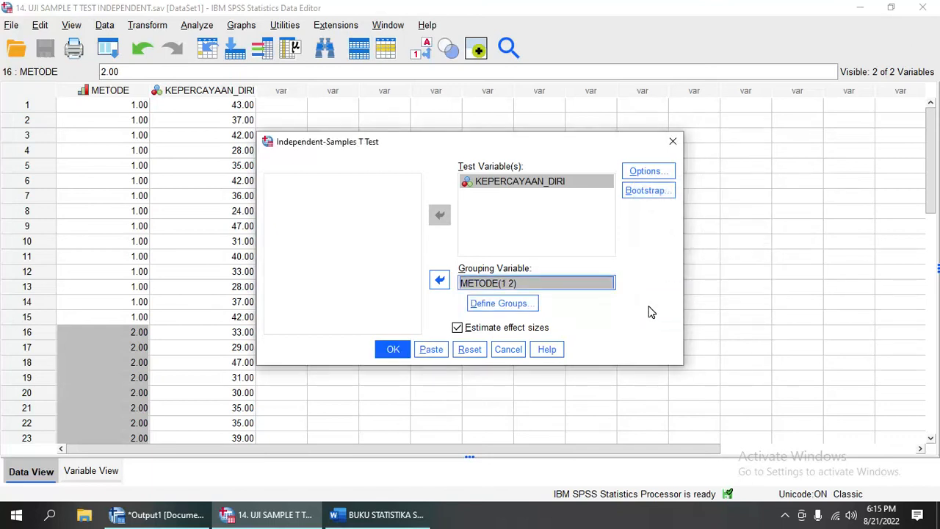
left_click(393, 348)
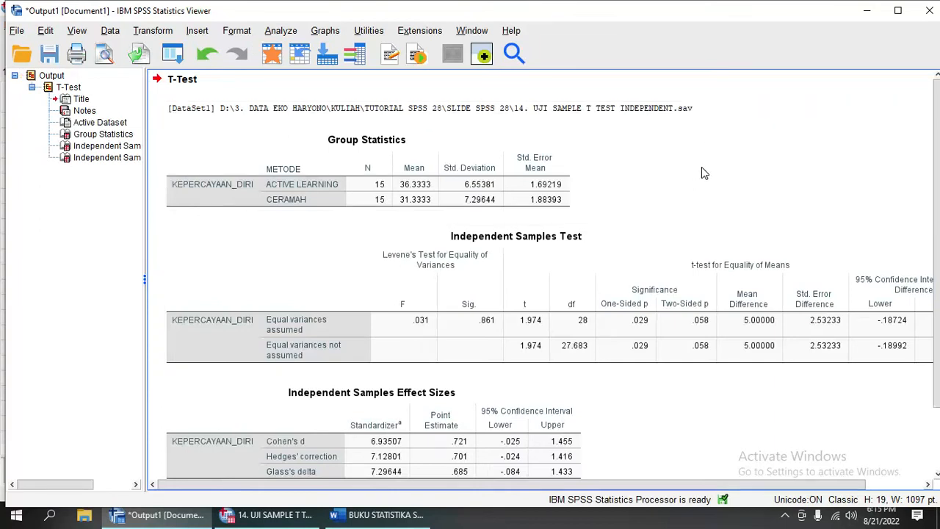
Examine the Group Statistics, Independent Samples Test and Effect Sizes tables in the output, including the means and significance values
scroll(701, 174, "down", 2)
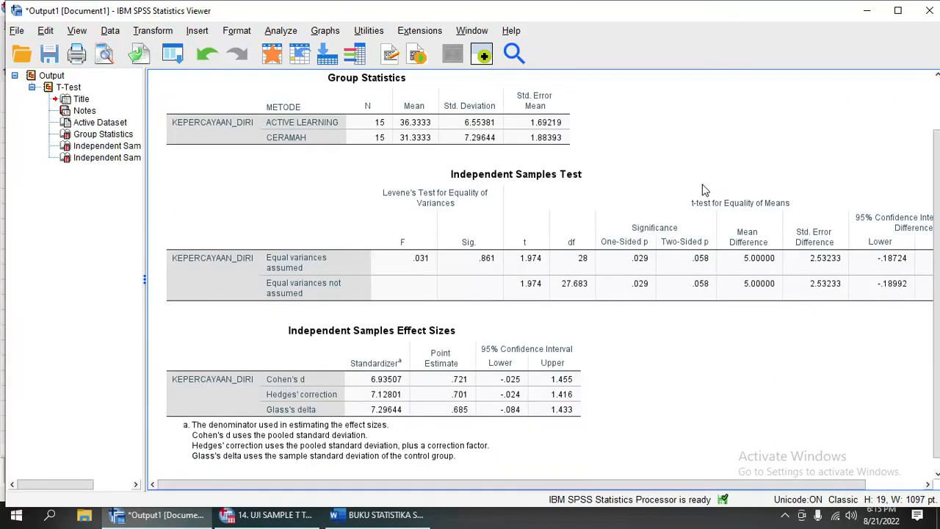
left_click_drag(630, 483, 658, 496)
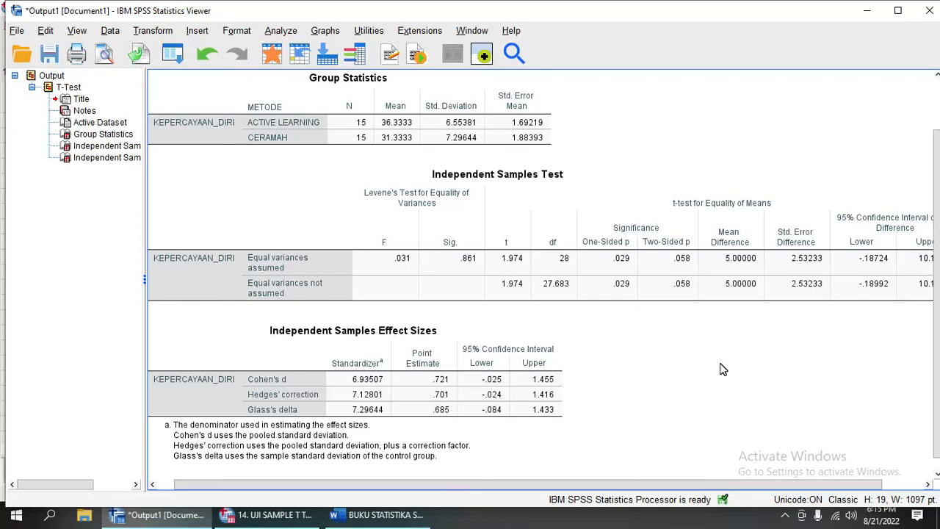
left_click(571, 308)
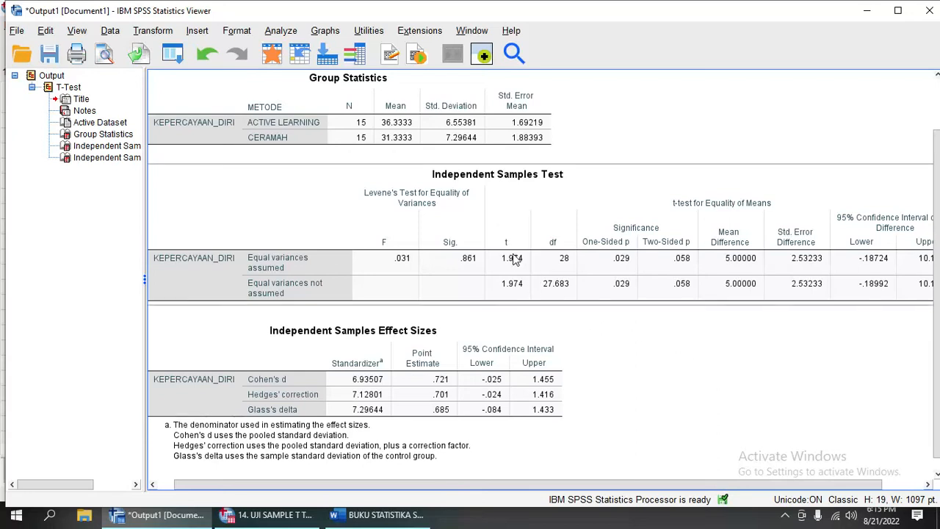
scroll(525, 290, "up", 2)
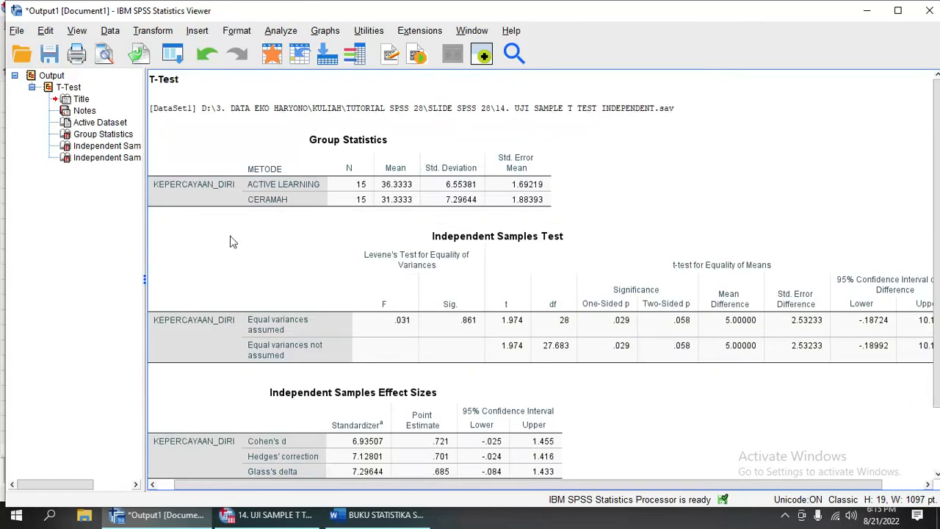
left_click_drag(731, 482, 722, 494)
left_click(511, 141)
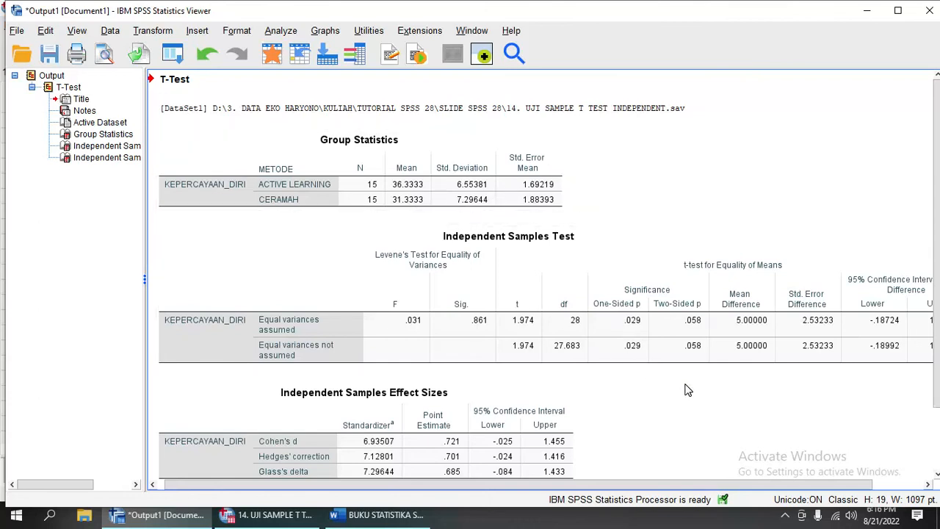
scroll(687, 390, "down", 2)
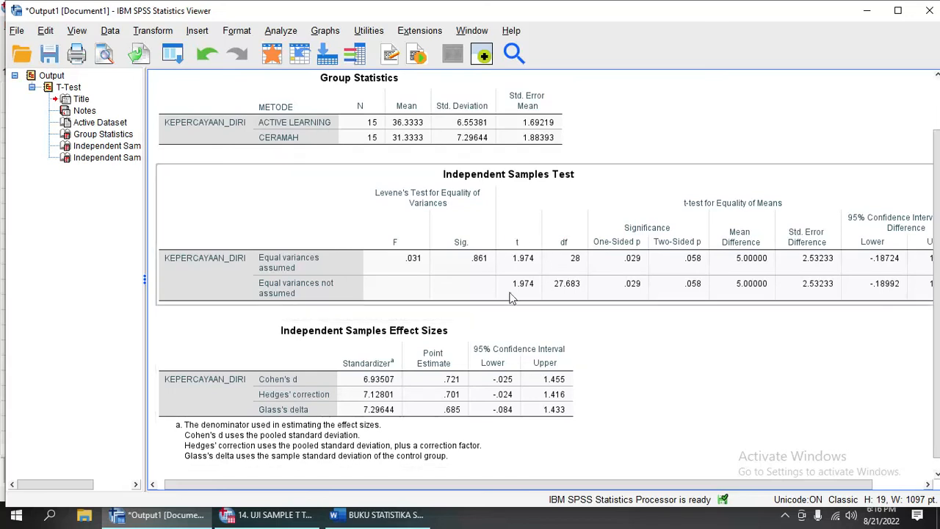
left_click(727, 358)
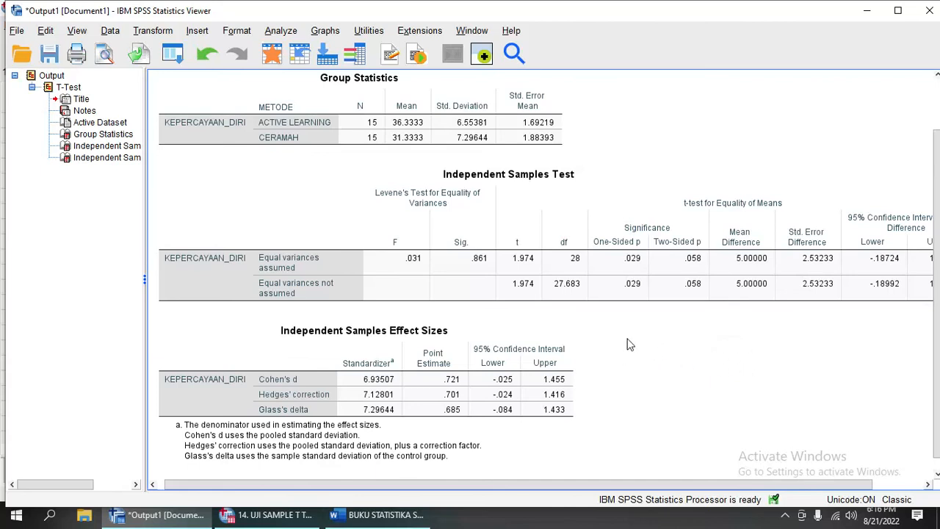
left_click(719, 355)
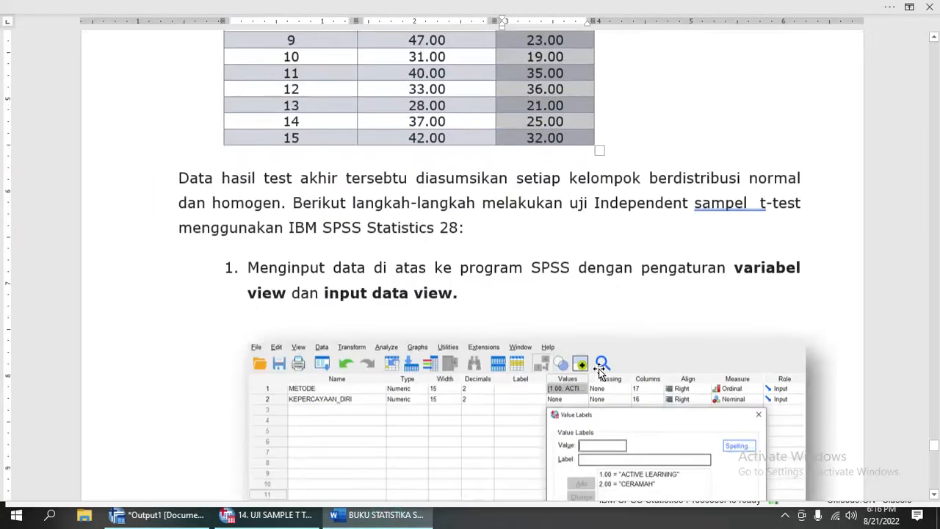
Switch to the Word document and find the written interpretation below the Independent Samples Test table
scroll(599, 371, "down", 20)
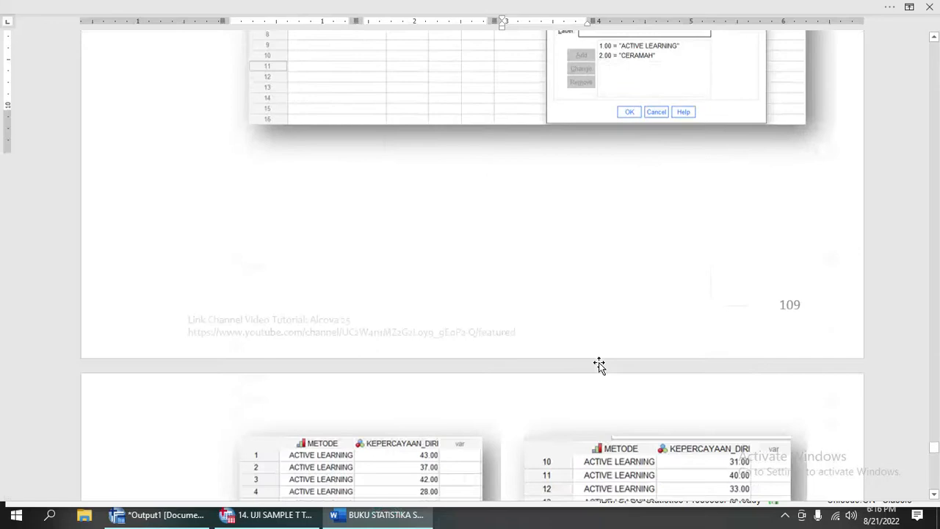
scroll(601, 354, "down", 20)
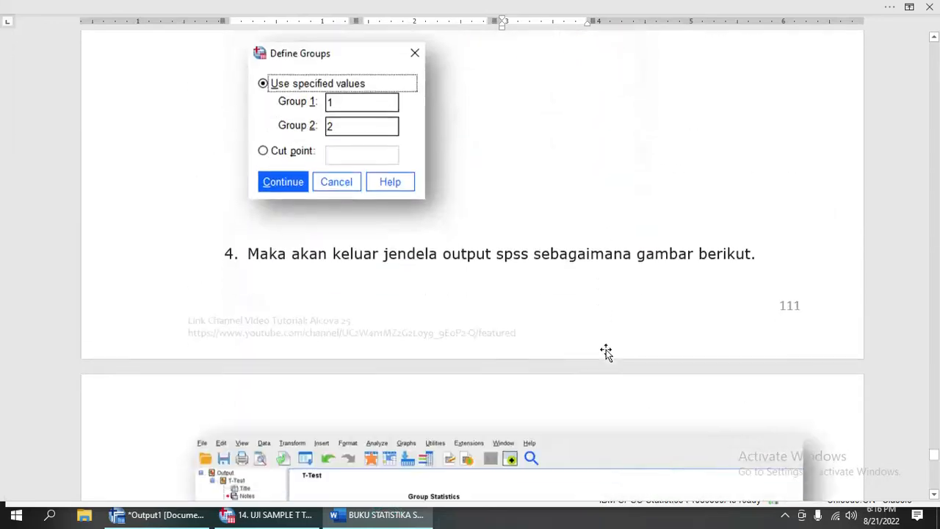
scroll(608, 348, "up", 4)
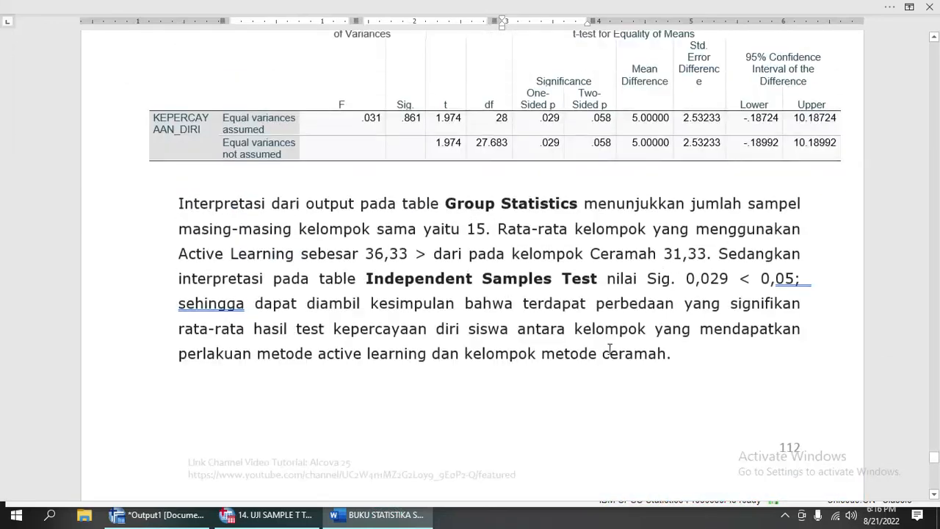
scroll(663, 345, "down", 5)
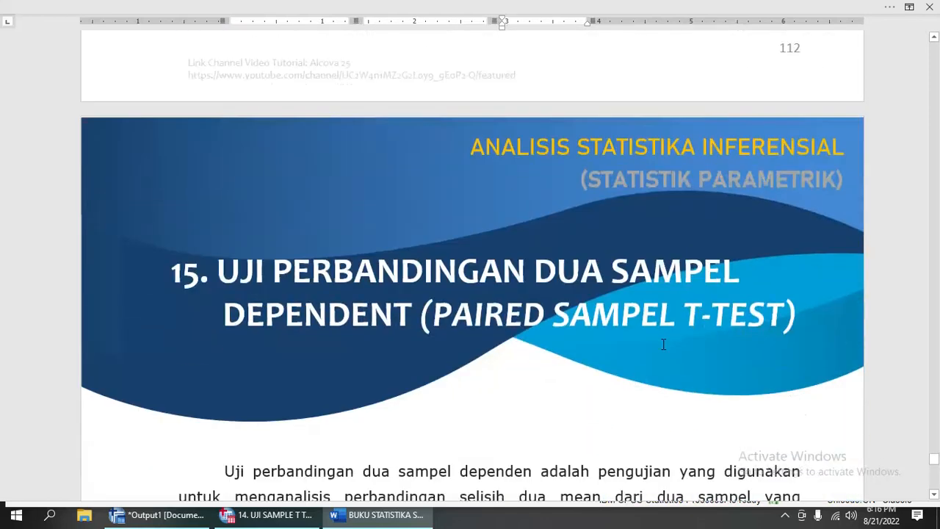
scroll(663, 342, "up", 6)
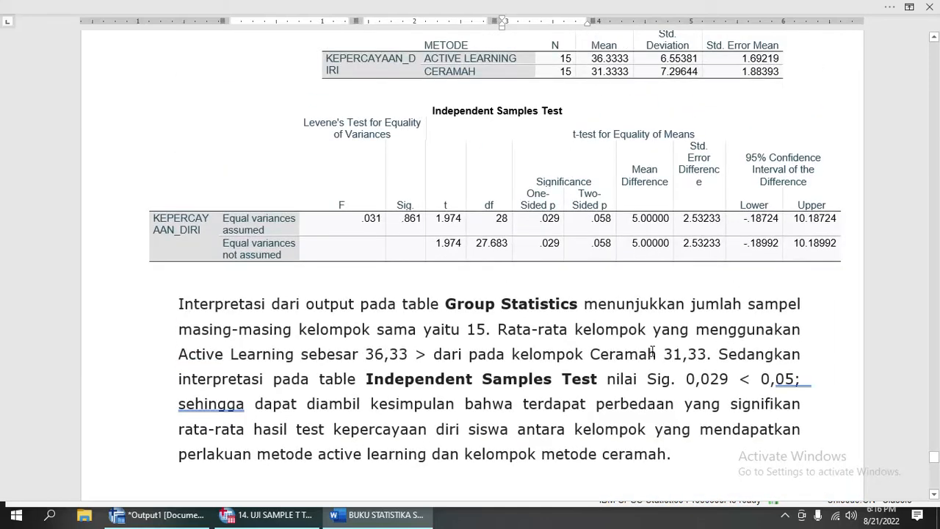
Review the Sig. comparison in the interpretation paragraph and highlight the conclusion about the active learning and ceramah groups phrase by phrase
left_click(699, 383)
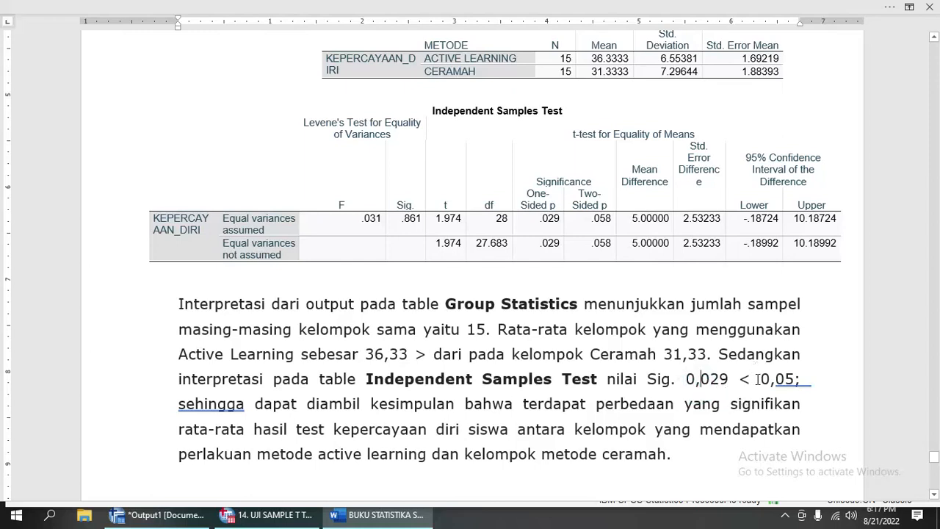
left_click(287, 405)
left_click_drag(372, 403, 353, 432)
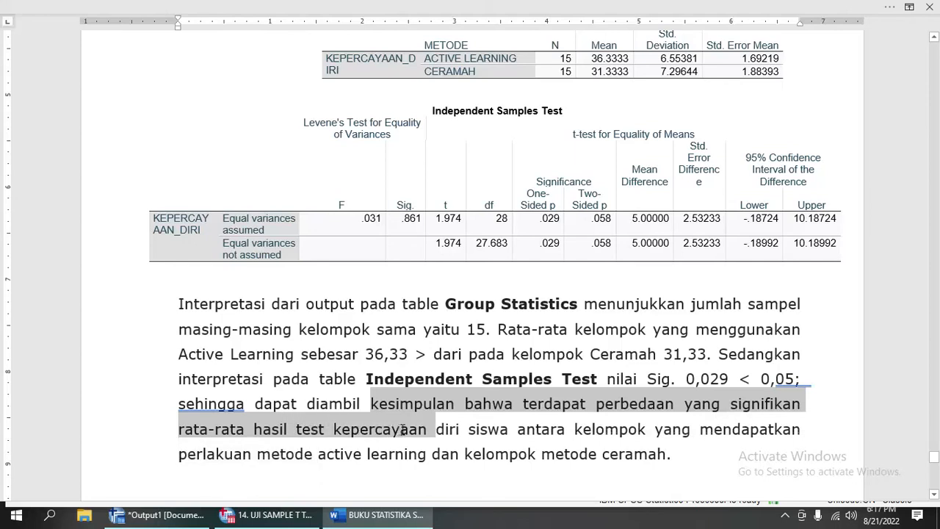
left_click_drag(437, 428, 653, 456)
left_click(470, 441)
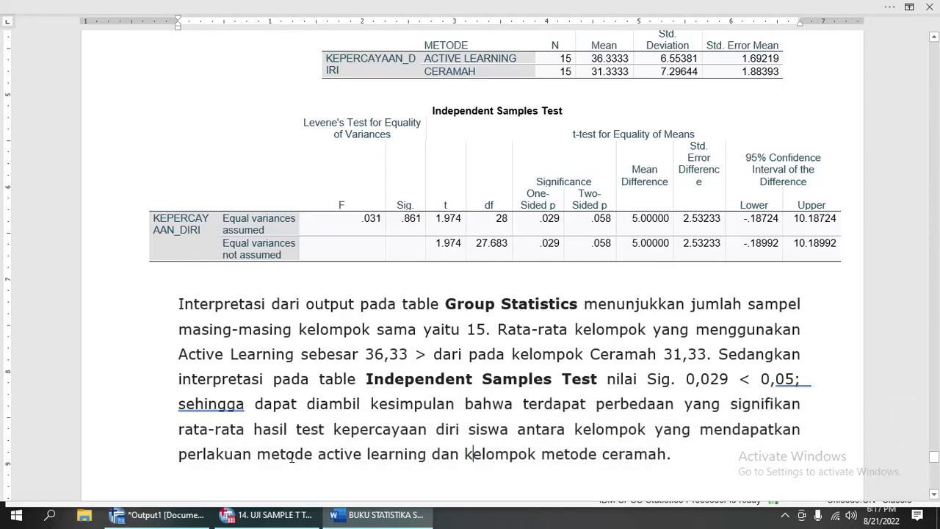
left_click_drag(292, 457, 407, 457)
left_click(586, 457)
left_click_drag(473, 455, 672, 458)
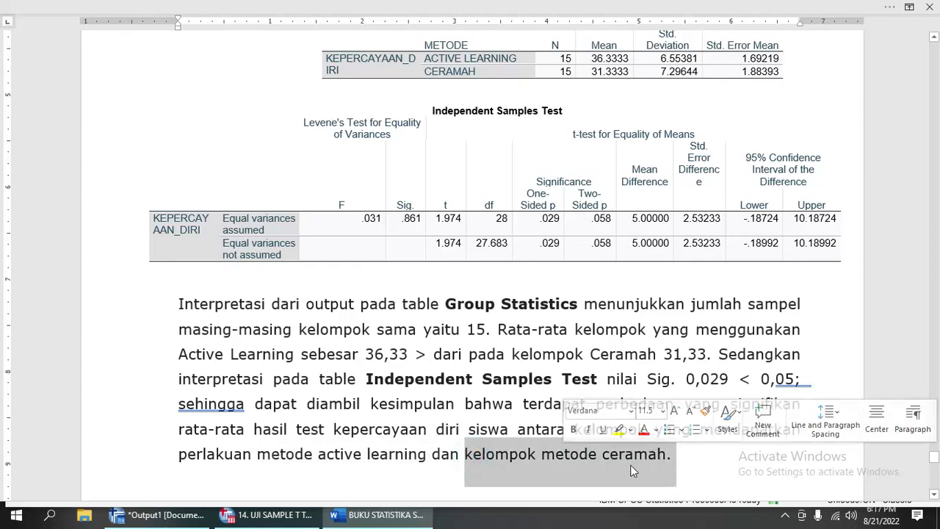
left_click(586, 455)
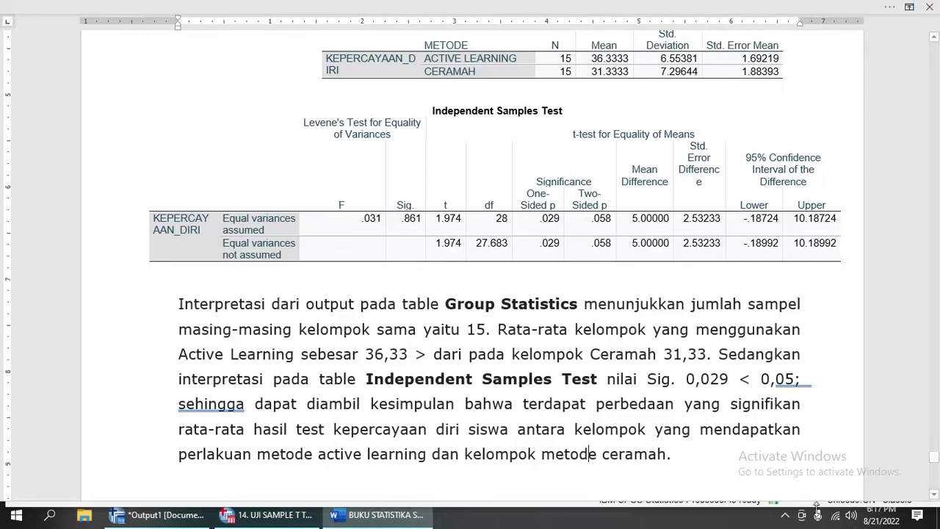
left_click(786, 515)
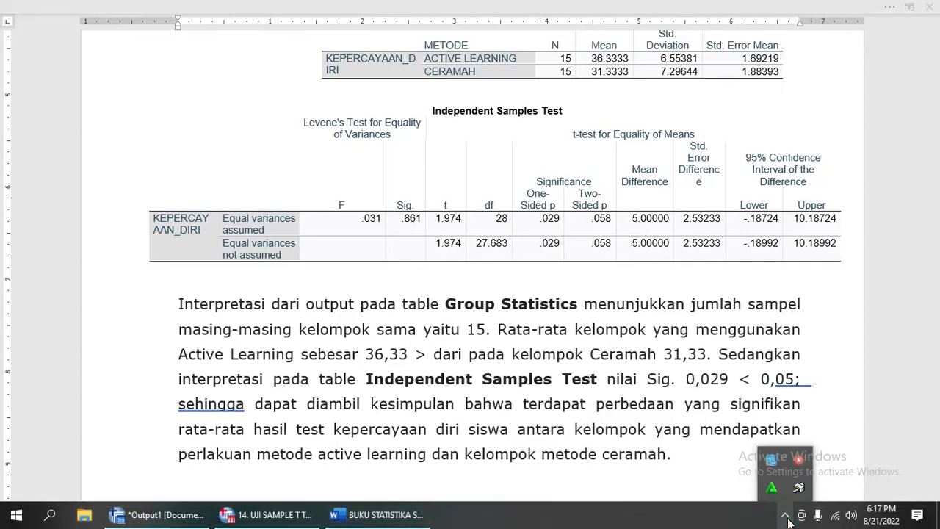
right_click(785, 474)
left_click(792, 481)
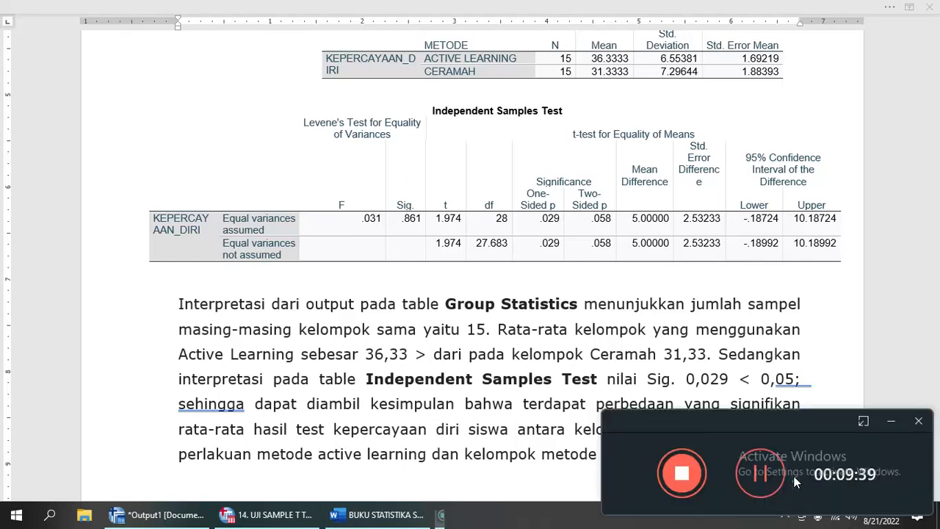